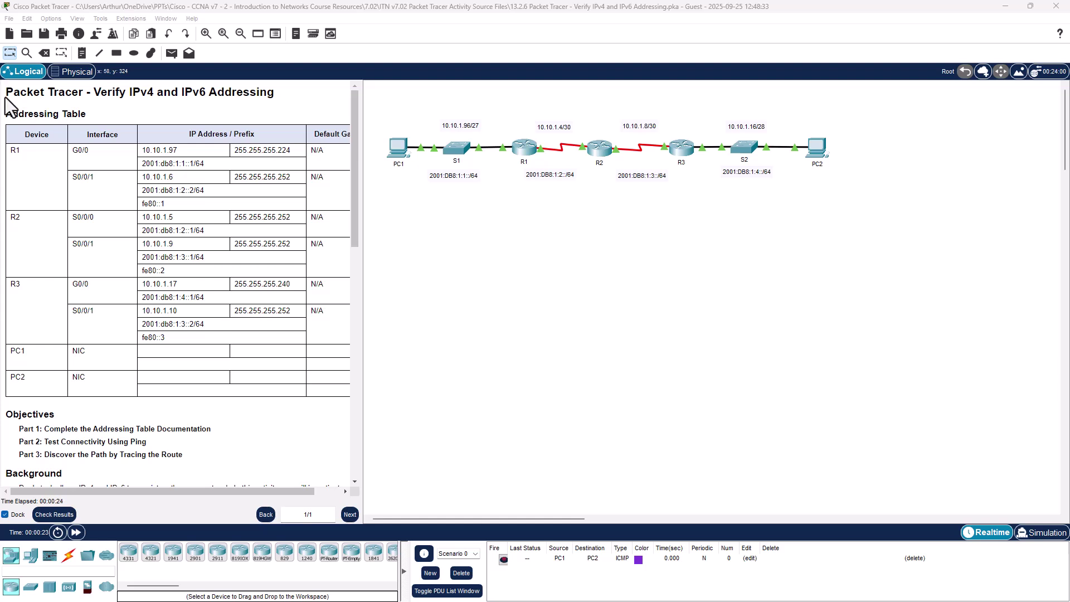
Step: Widen the instructions pane to fit the whole addressing table and read the objectives and the ipconfig and ipv6config instructions
double_click(25, 92)
drag(60, 94, 310, 87)
click(510, 297)
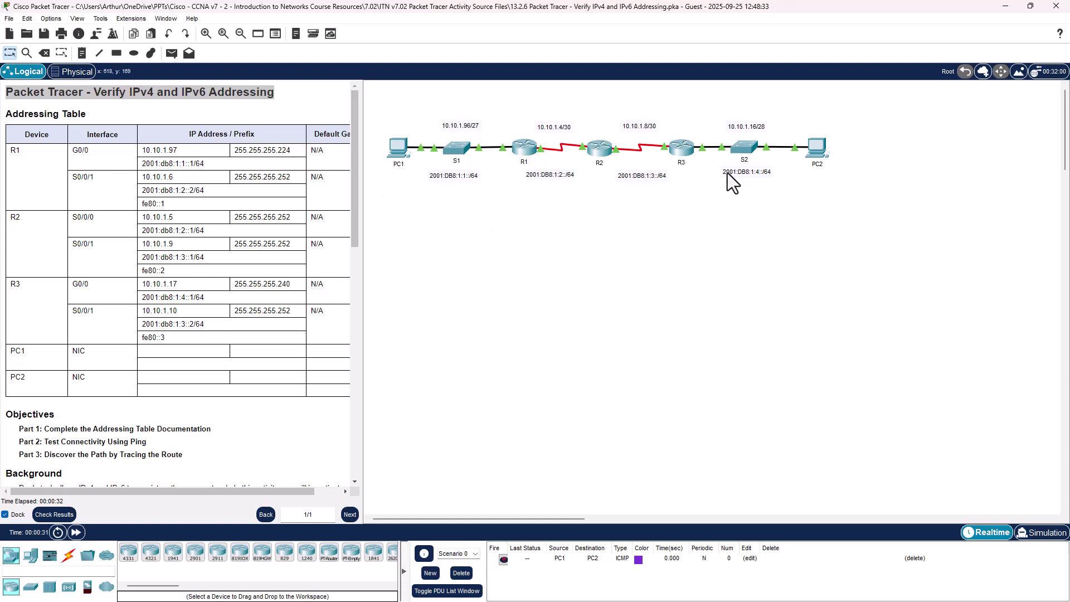
drag(363, 268, 442, 277)
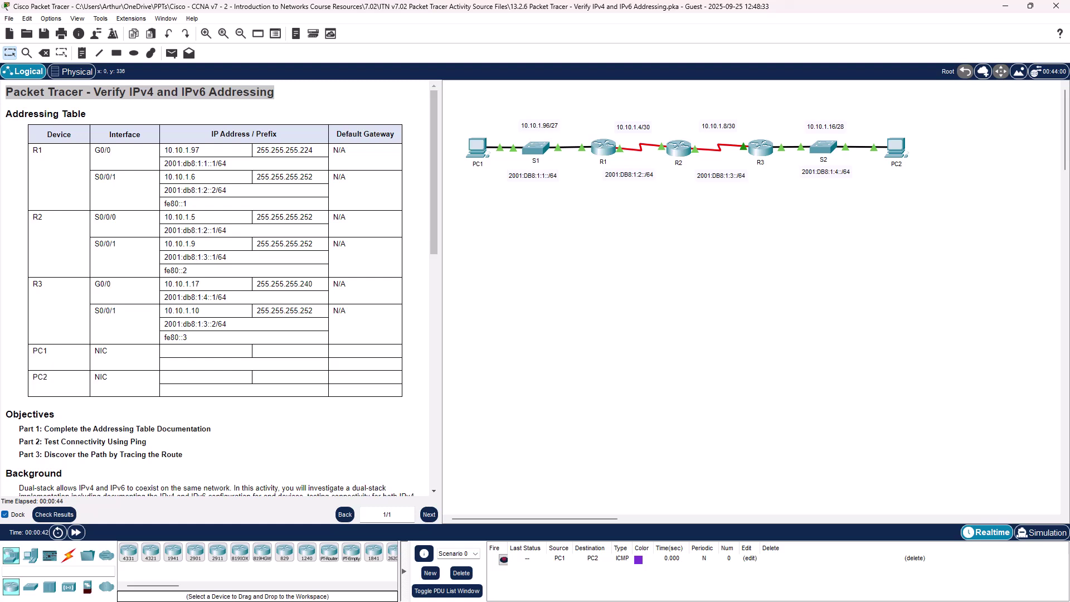
scroll(284, 222, down, 4)
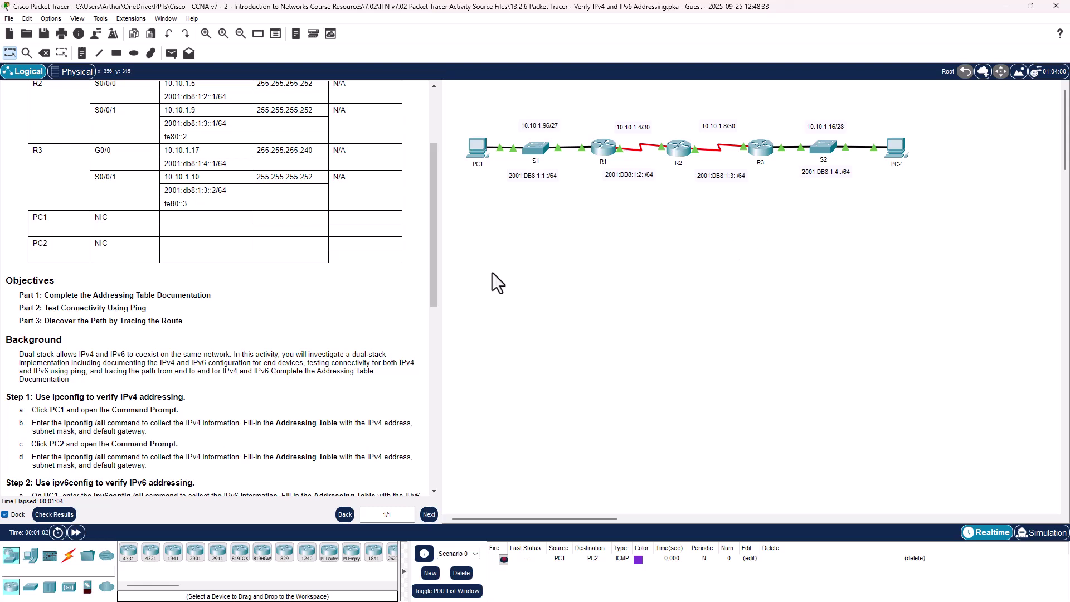
scroll(277, 244, down, 5)
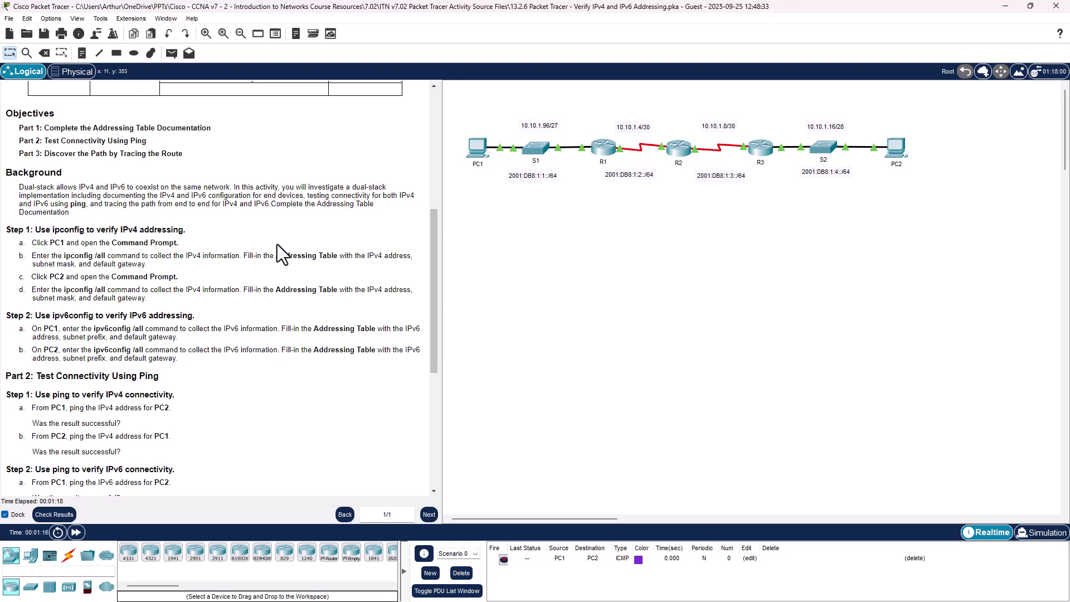
drag(11, 230, 206, 329)
click(206, 329)
Step: Open the Command Prompt on PC1 and run ipconfig
click(477, 148)
drag(575, 141, 674, 97)
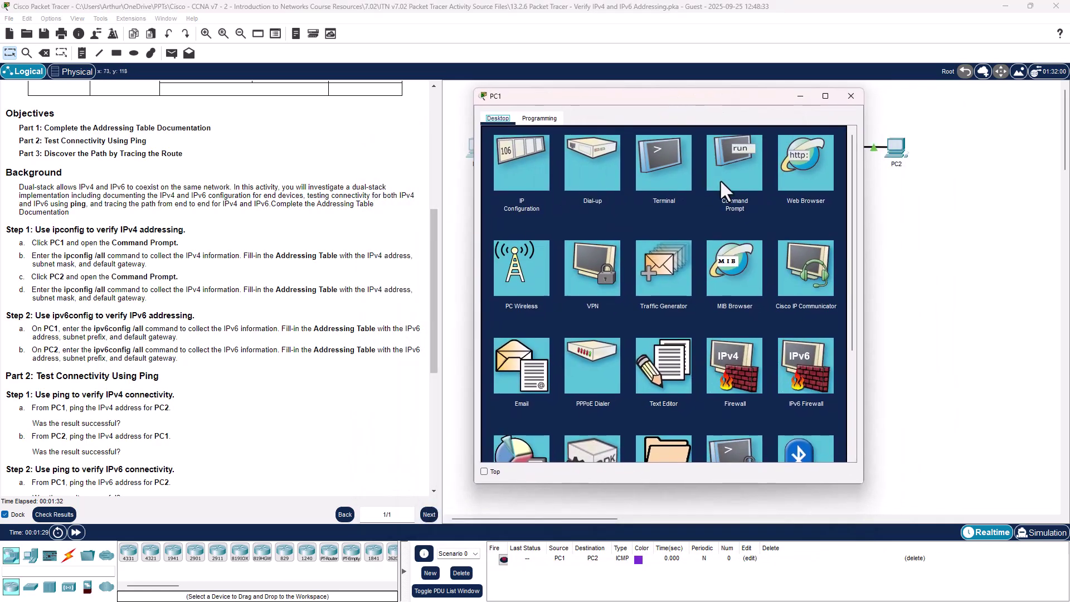
click(720, 180)
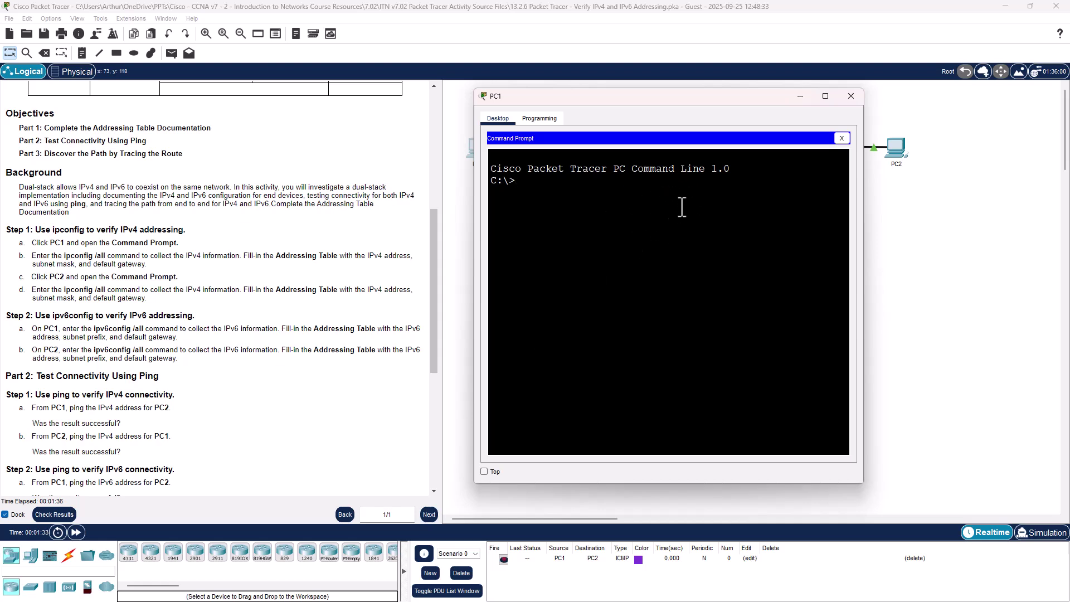
text(ipconfig)
key(Return)
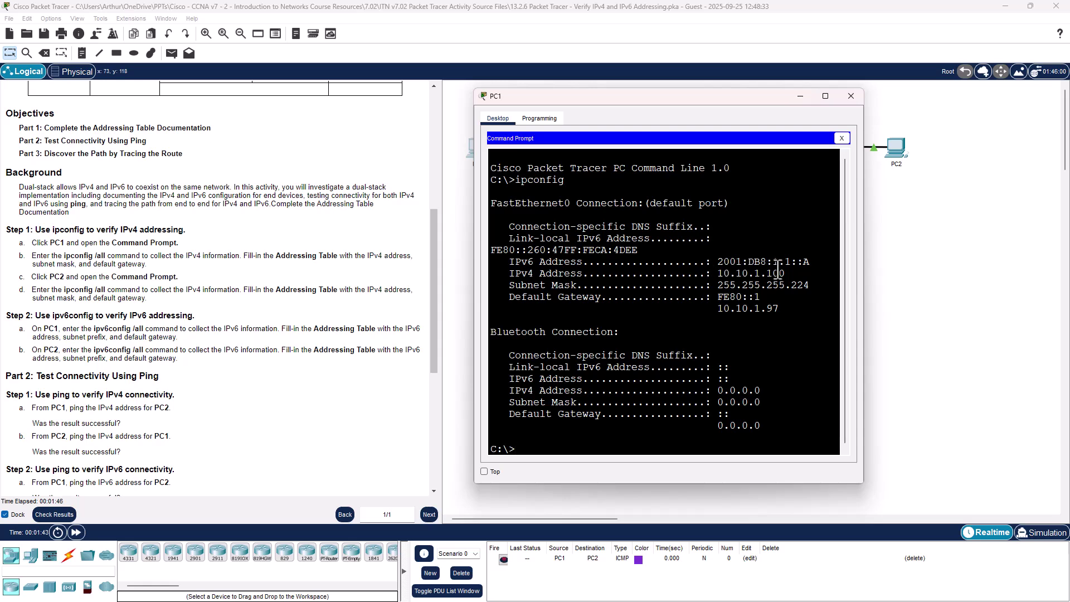
Step: Examine PC1's IPv4 and IPv6 addresses, subnet mask and default gateways against the empty PC1 row of the addressing table
drag(811, 285, 672, 296)
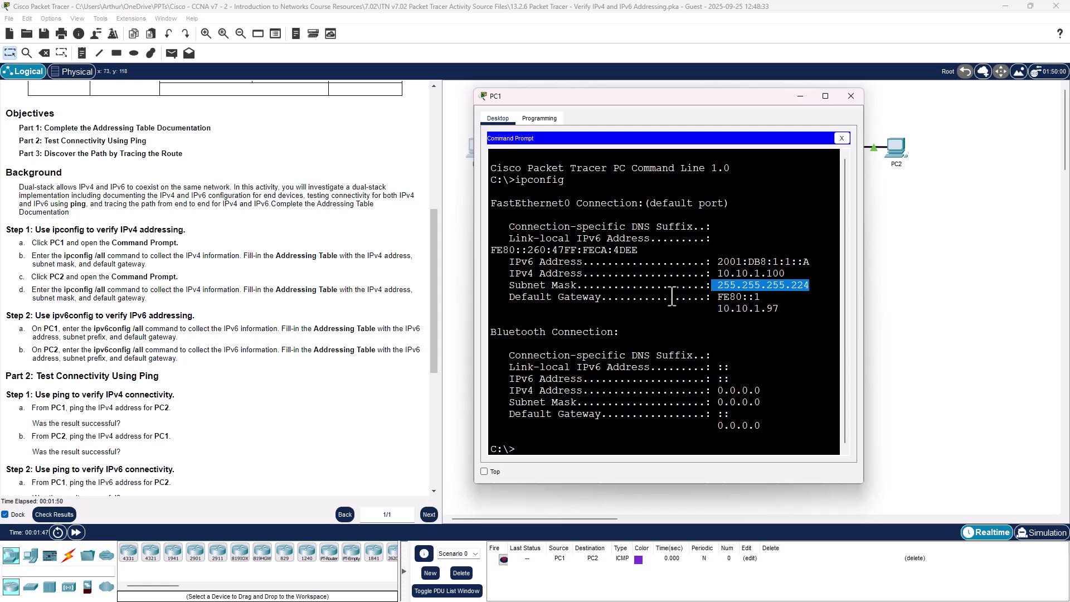
click(672, 296)
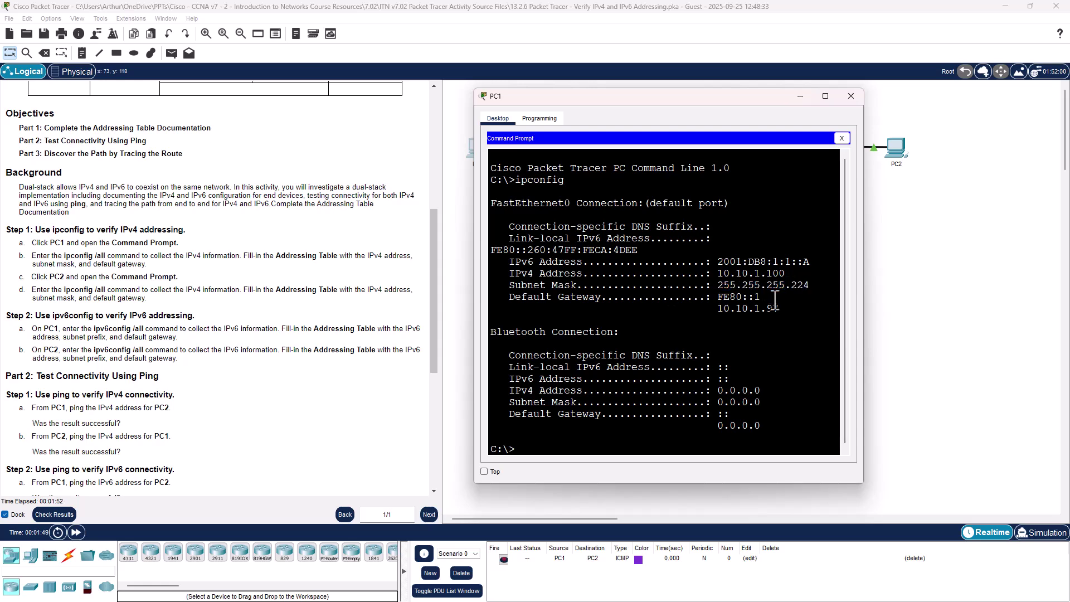
drag(509, 297, 726, 308)
click(726, 310)
click(719, 261)
scroll(249, 322, up, 3)
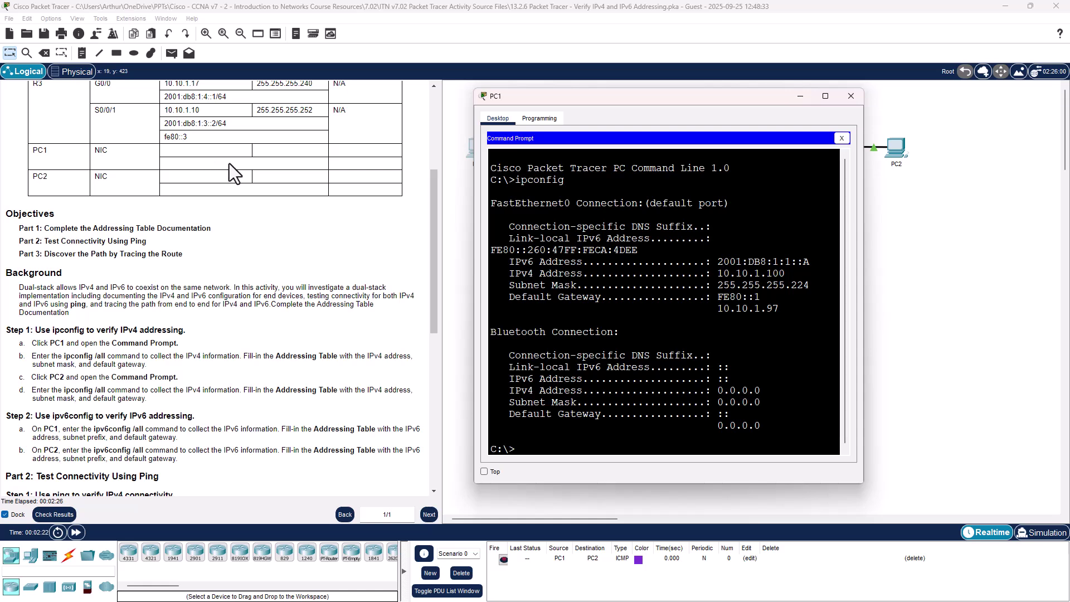
drag(718, 262, 795, 306)
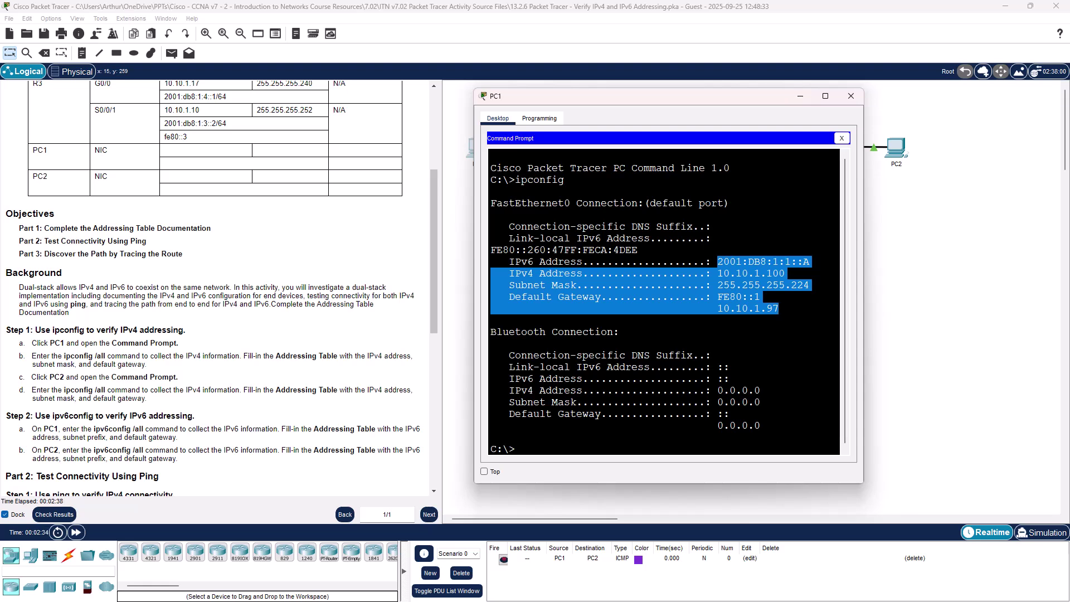
Step: Add blank prompt lines on PC1 and copy the ipv6config /all command from Step 2 of the instructions
click(758, 326)
key(Return)
key(Return)
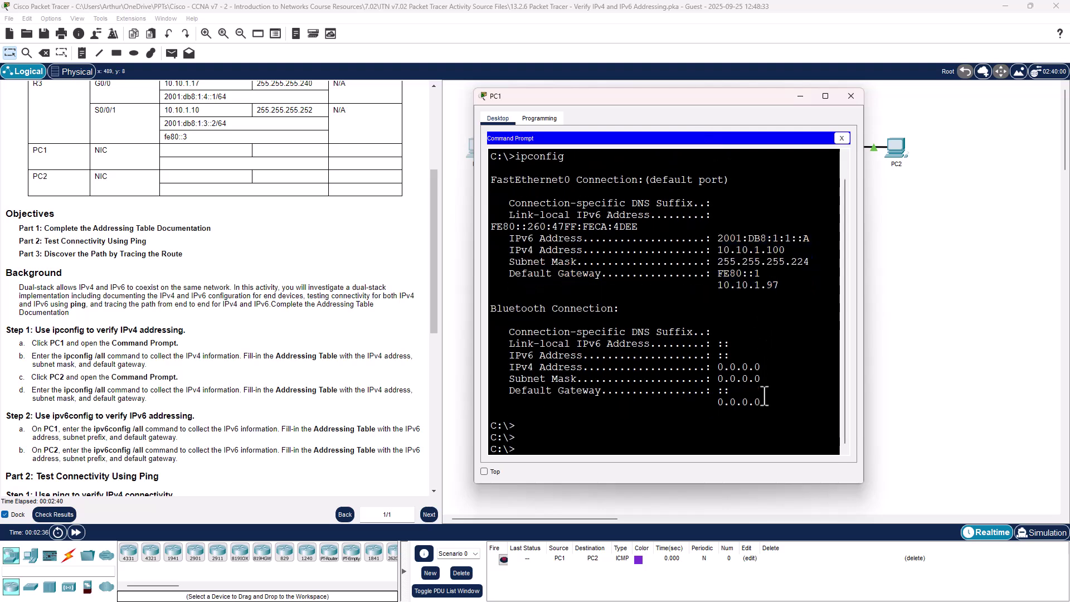
text(ip)
click(95, 437)
drag(144, 430, 93, 429)
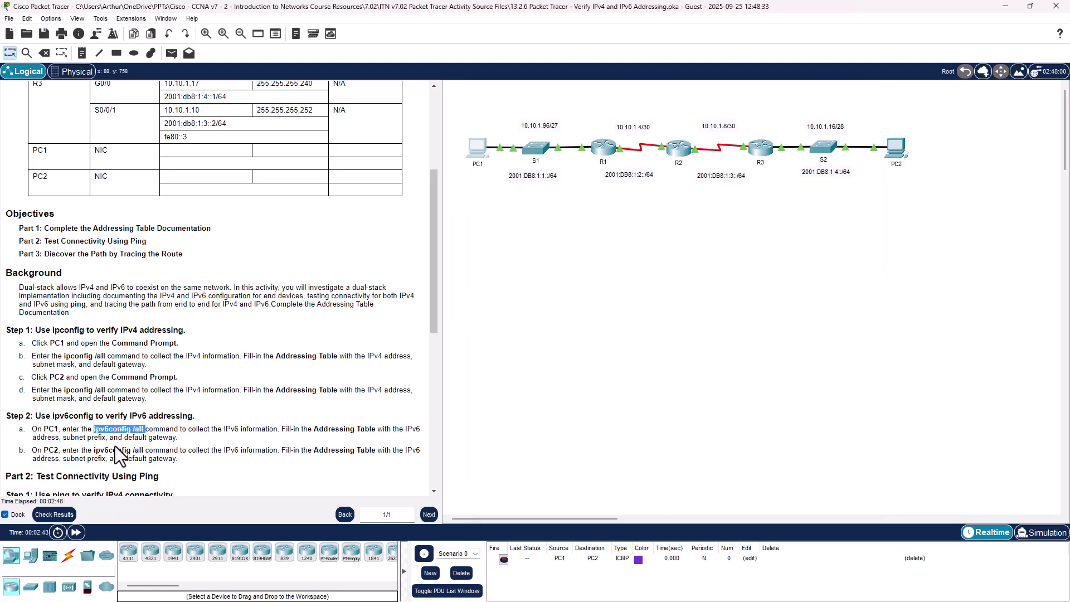
right_click(126, 438)
click(162, 444)
Step: Run the copied ipv6config /all command in PC1's Command Prompt
click(477, 146)
text(ip)
key(BackSpace)
key(BackSpace)
right_click(559, 454)
click(571, 461)
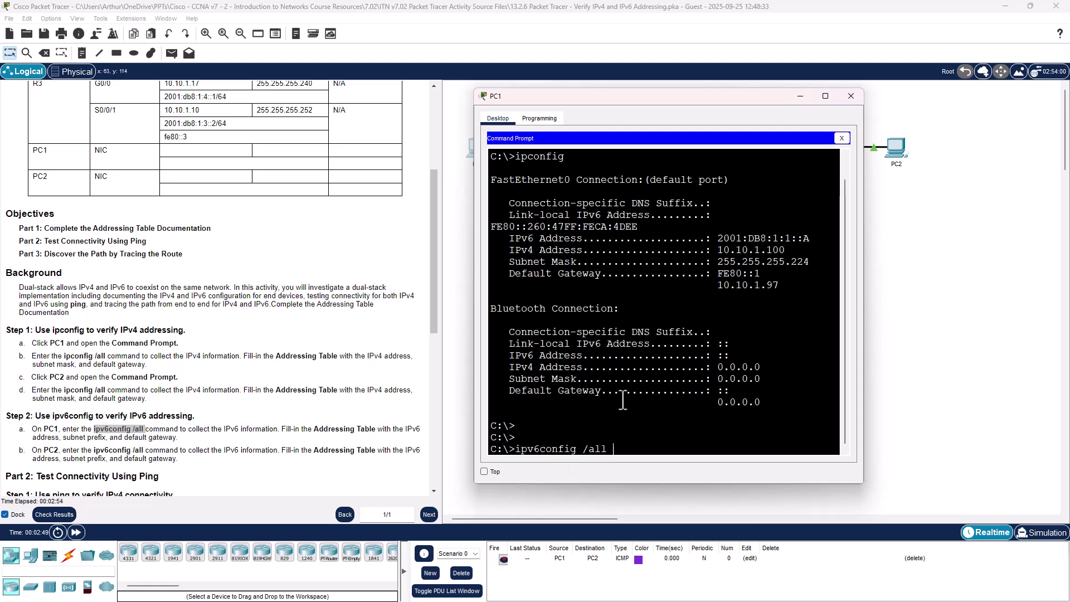
key(Return)
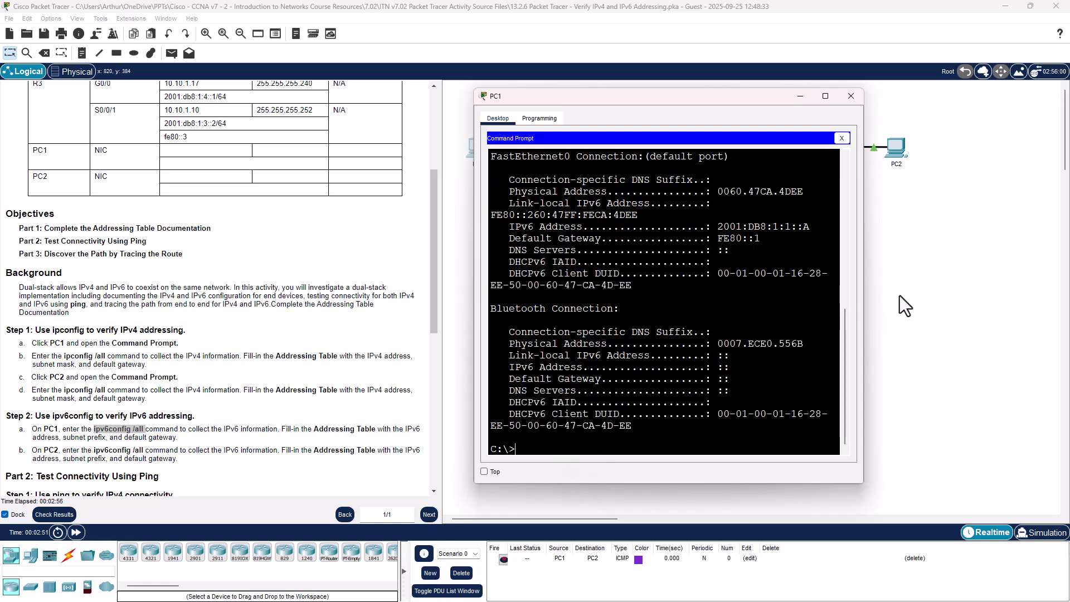
Step: Enlarge the PC1 window and examine the physical addresses, IPv6 address, default gateway and DHCPv6 client DUID, then review the earlier ipconfig output
drag(723, 96, 736, 33)
drag(862, 422, 873, 519)
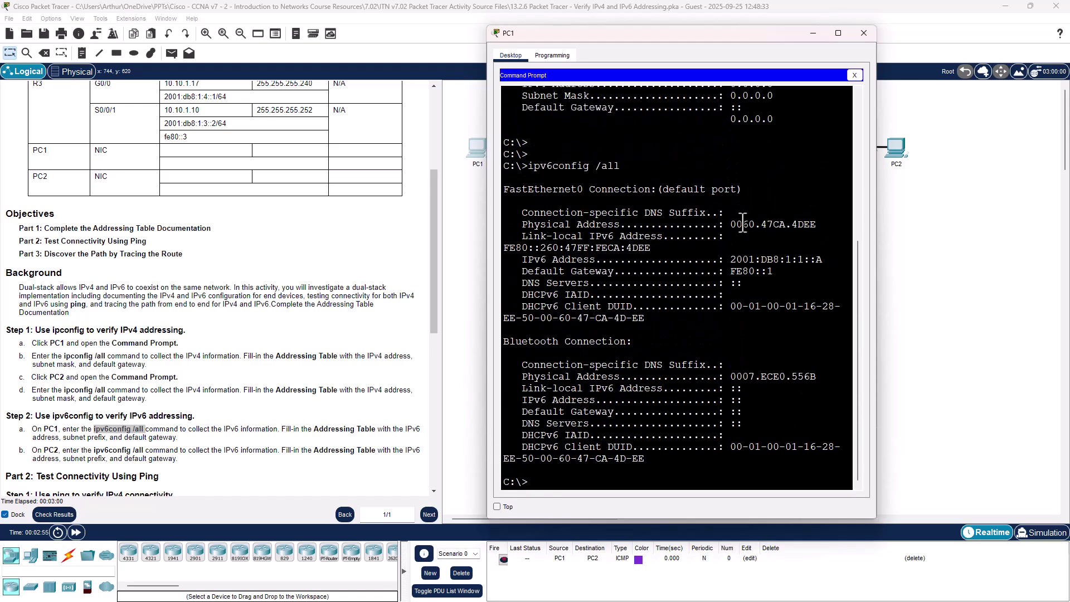
drag(731, 224, 825, 231)
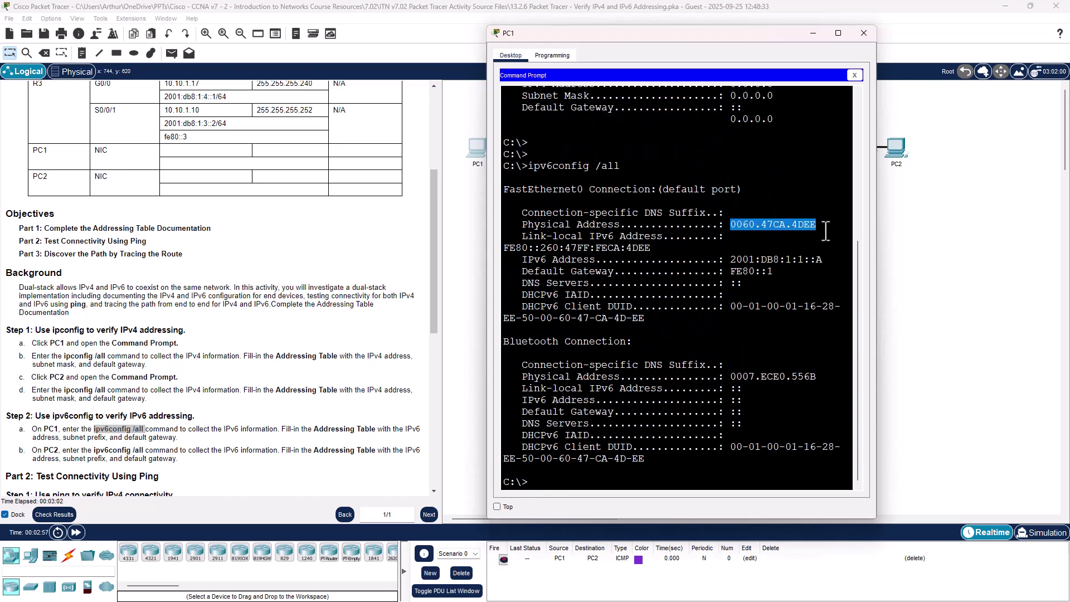
drag(736, 259, 829, 264)
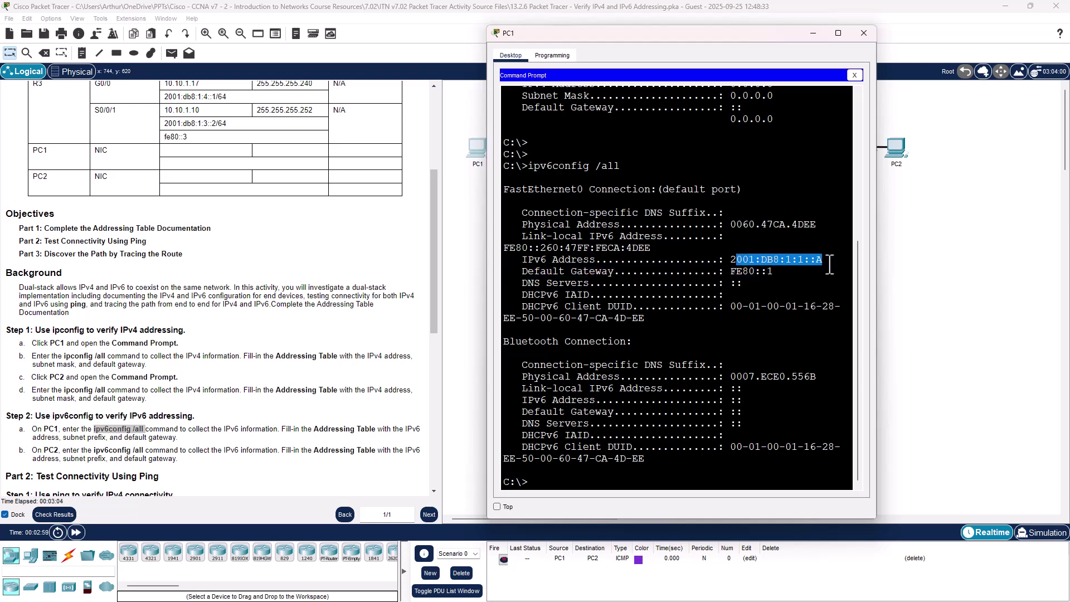
drag(725, 272, 799, 273)
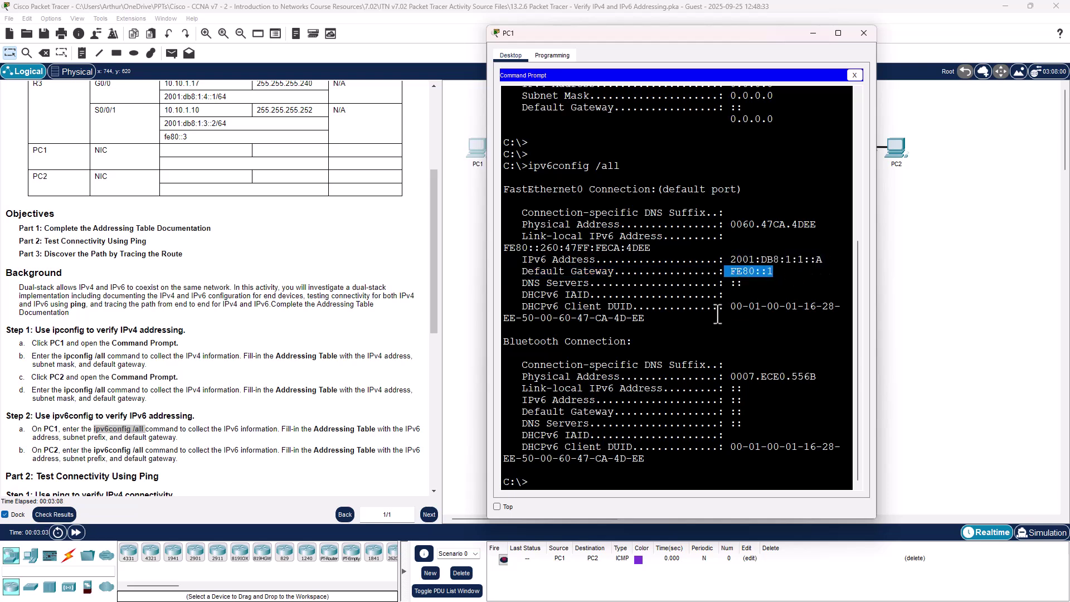
drag(732, 307, 712, 327)
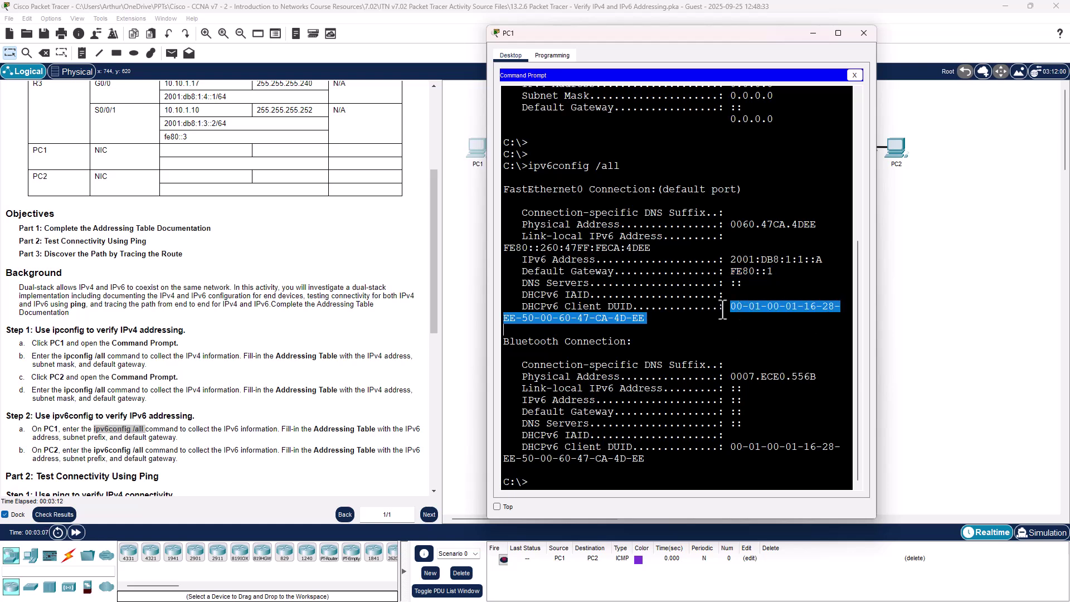
drag(732, 377, 819, 377)
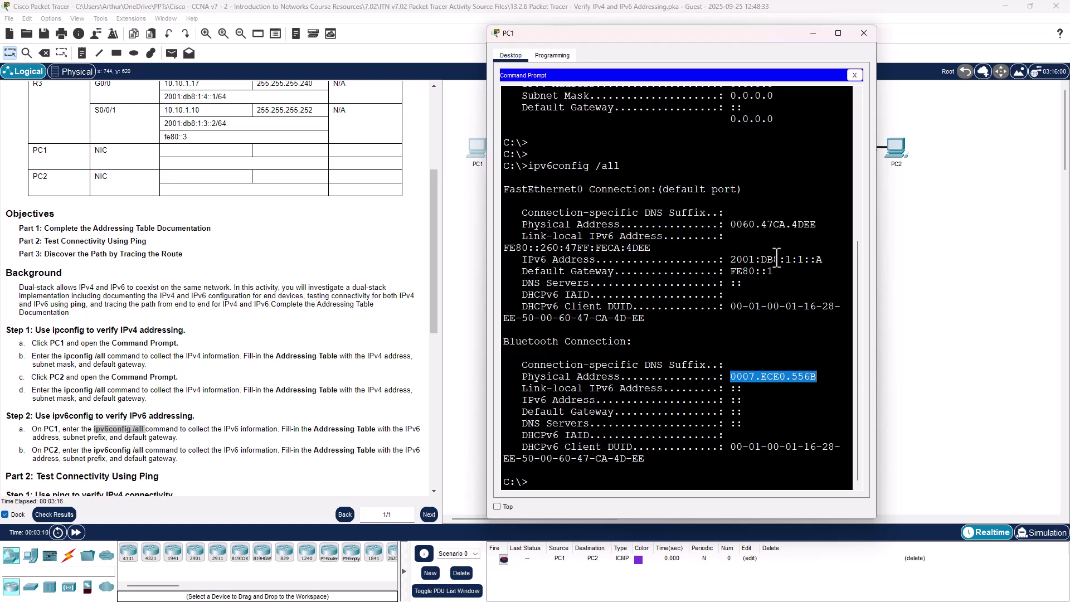
scroll(772, 258, up, 6)
scroll(771, 258, up, 2)
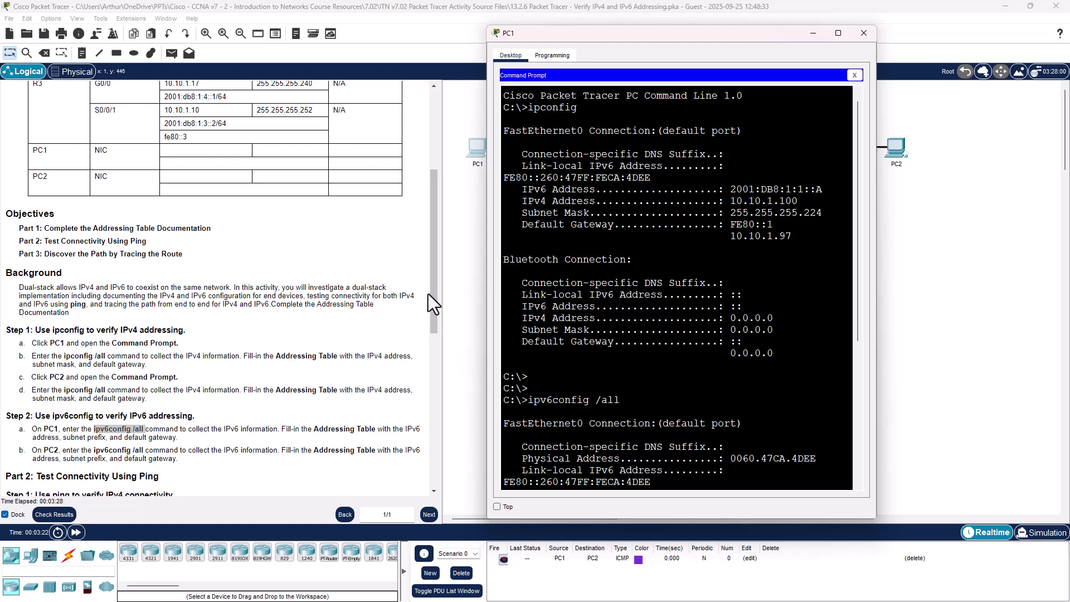
Step: Locate the PC2 instruction in Step 1, open the Command Prompt on PC2 and run ipconfig
drag(433, 272, 450, 424)
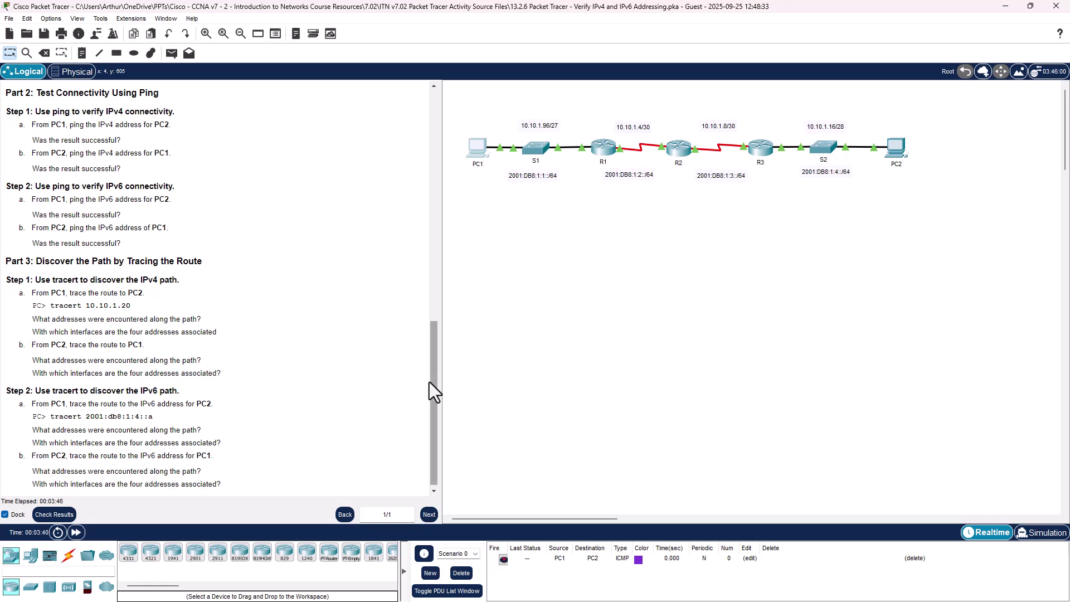
drag(432, 377, 454, 315)
drag(37, 150, 182, 155)
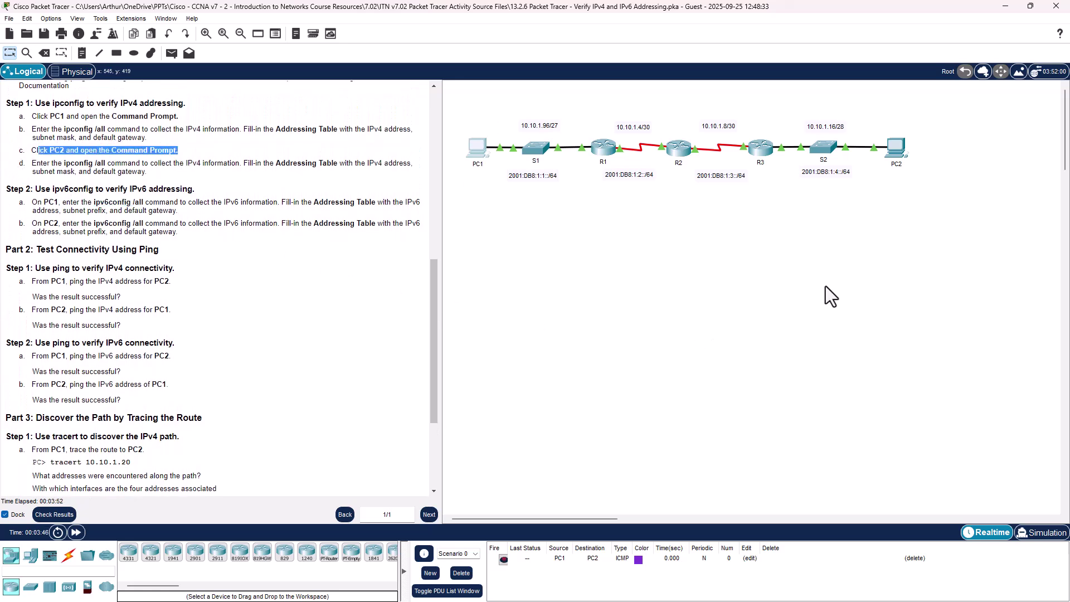
click(890, 146)
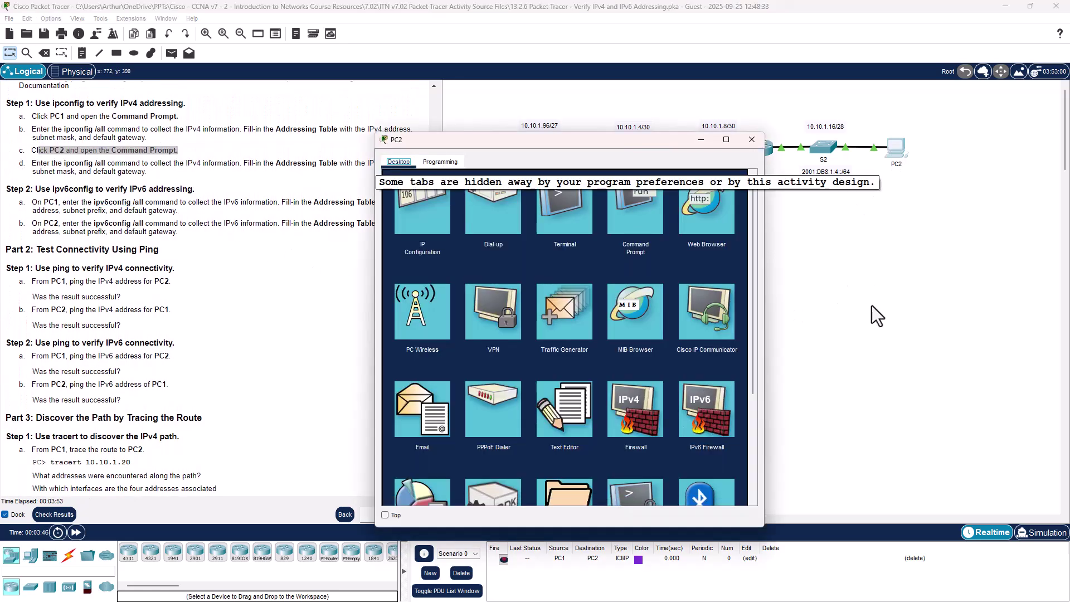
click(628, 215)
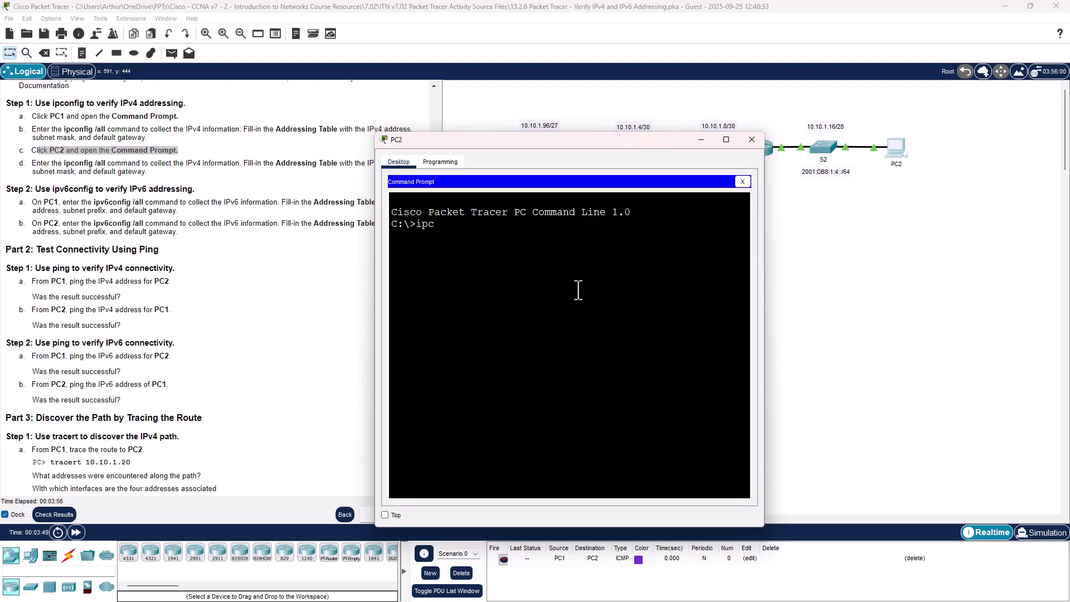
text(ipconfig)
key(Return)
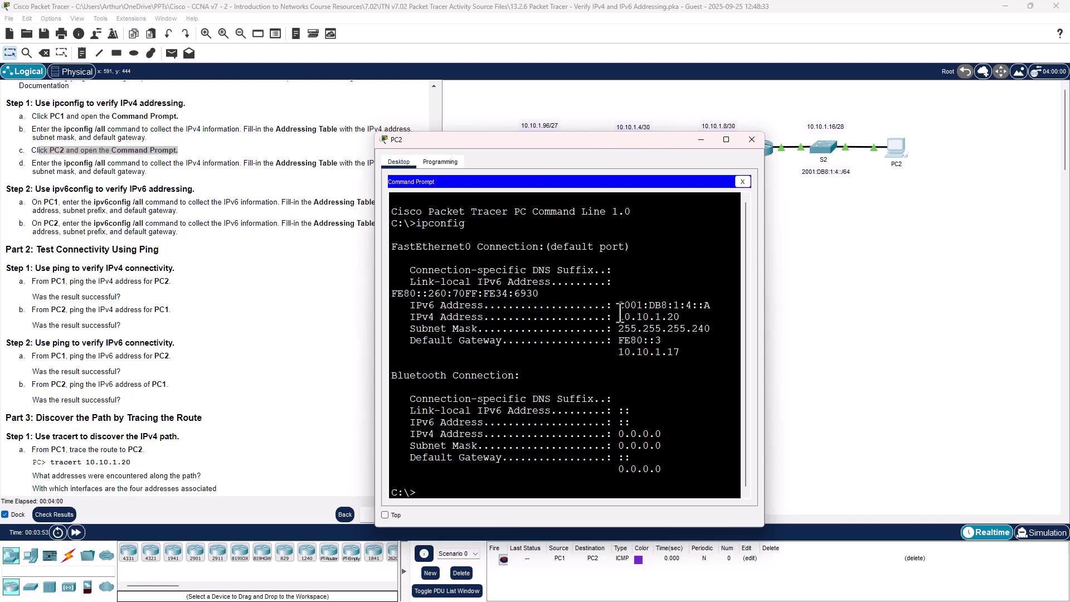
Step: Examine PC2's IPv4 address, subnet mask, IPv6 address and both default gateways in the ipconfig output
double_click(641, 318)
click(655, 318)
triple_click(666, 318)
click(623, 351)
drag(625, 329, 713, 329)
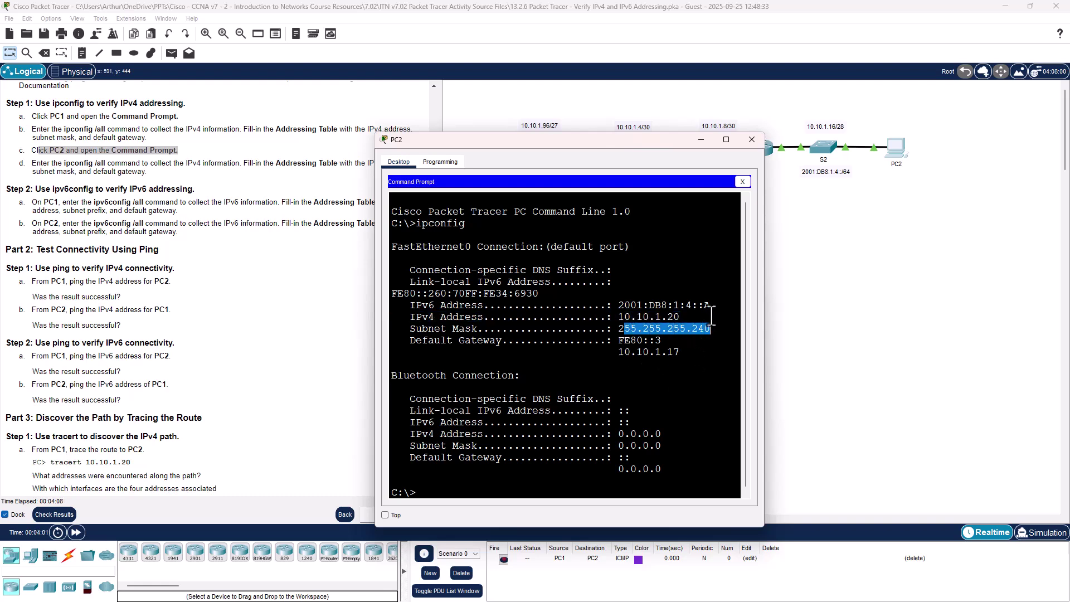
drag(611, 353, 697, 357)
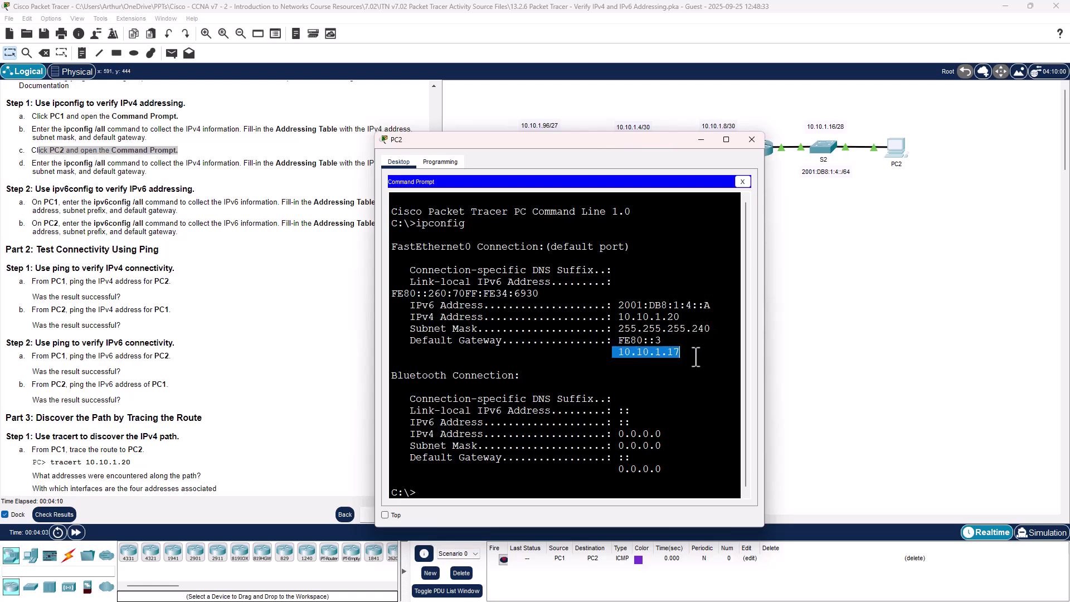
click(701, 379)
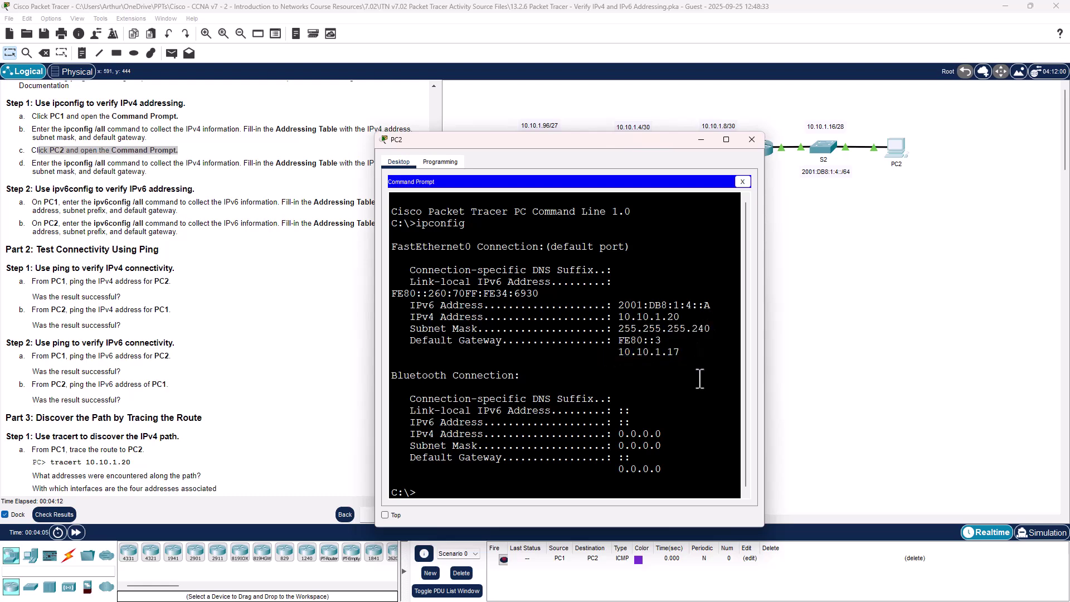
drag(624, 305, 710, 308)
drag(617, 341, 662, 342)
Step: Run ipv6config /all in PC2's Command Prompt, close the PC2 window and return to the activity instructions
click(503, 478)
key(Return)
key(Return)
key(Return)
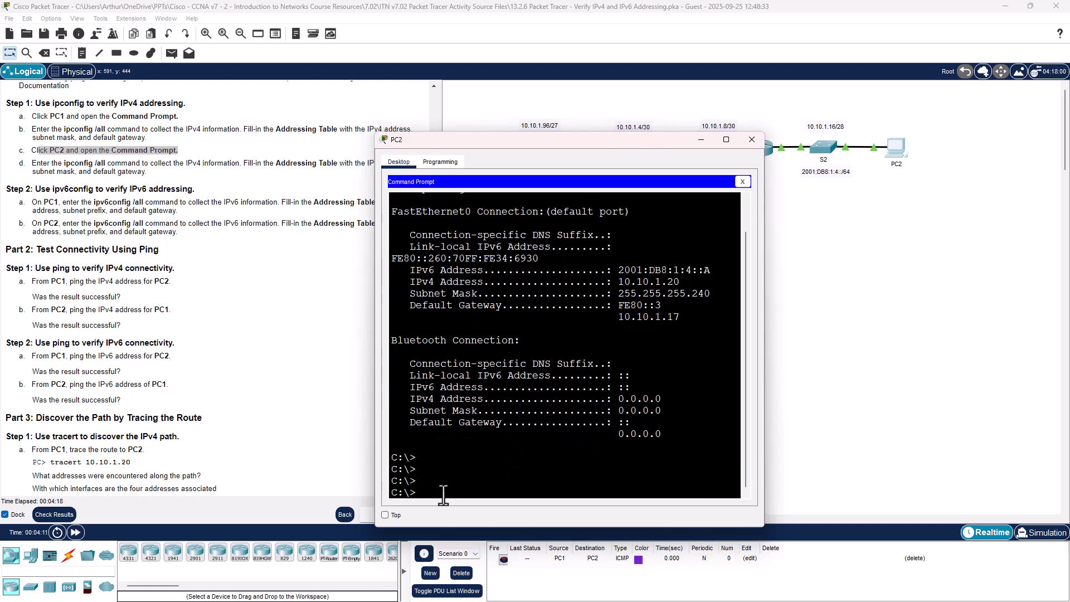
text(ipv6config /all)
key(Return)
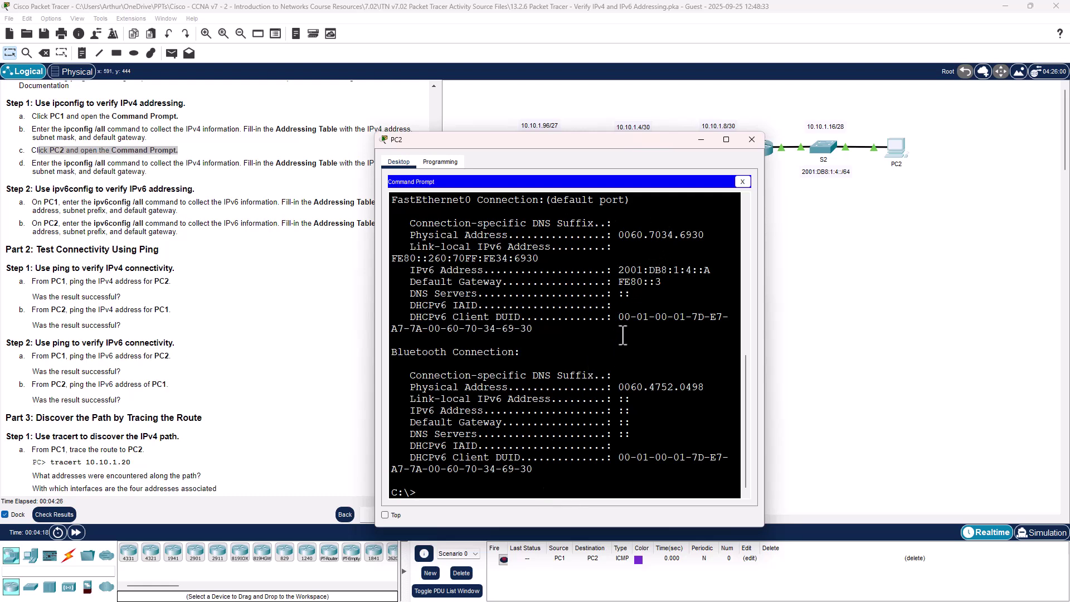
click(751, 140)
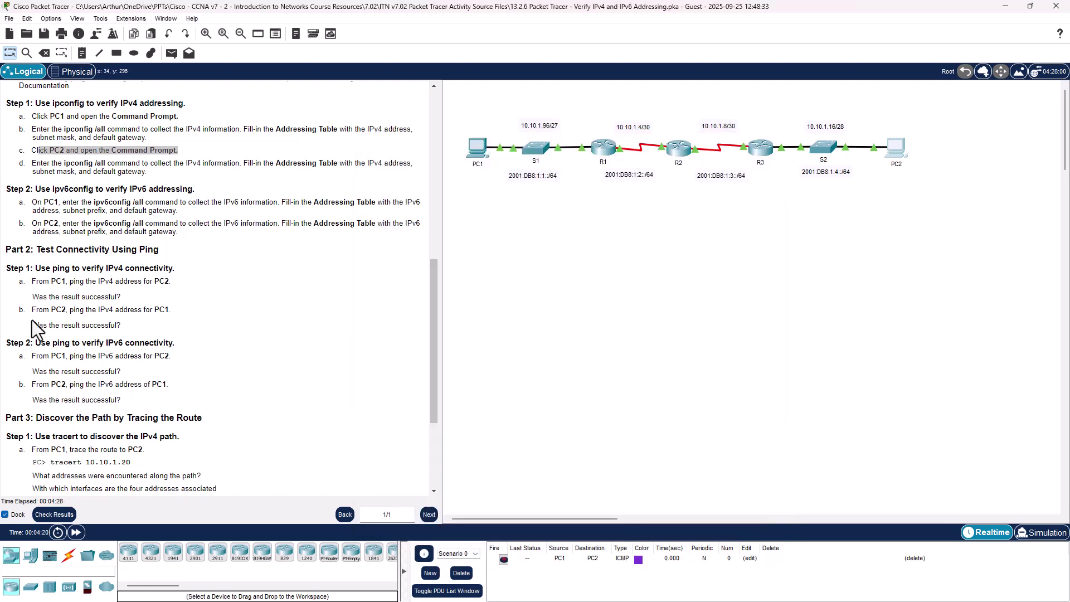
drag(39, 149, 88, 150)
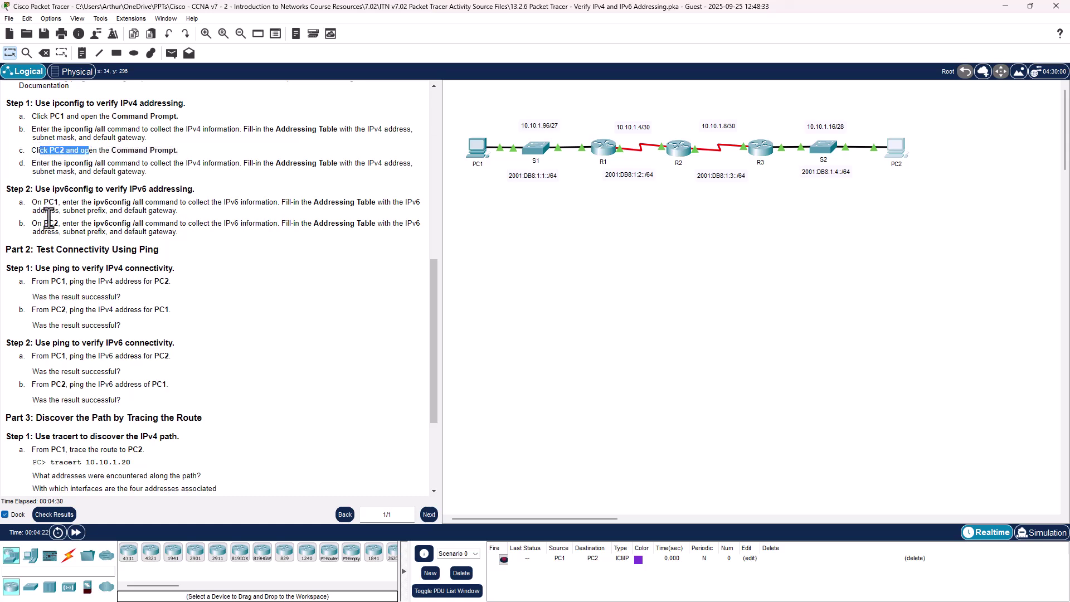
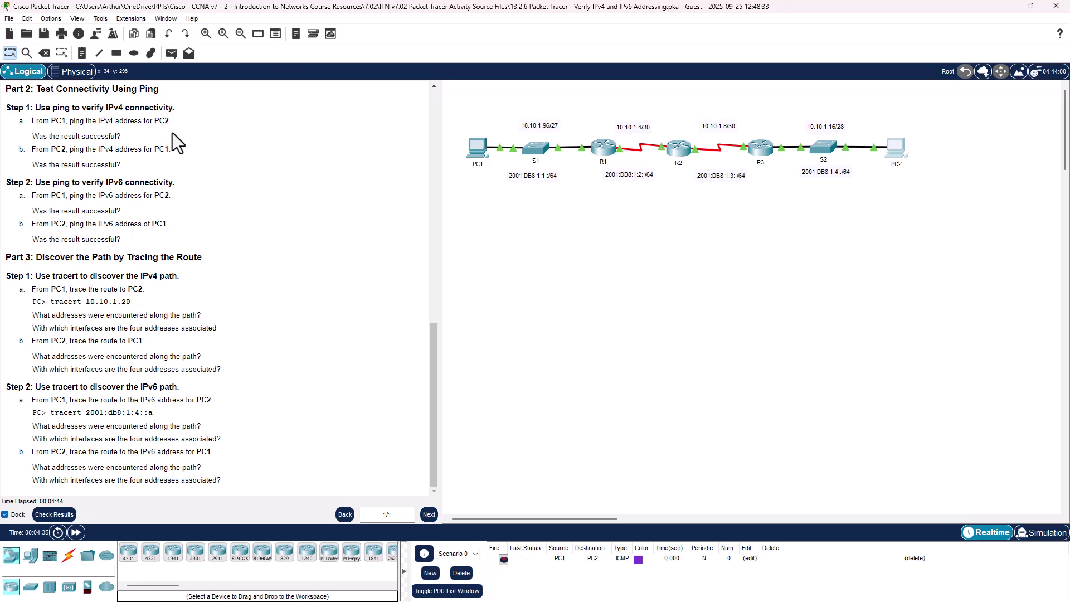
Step: Ping PC2's IPv4 address 10.10.1.20 from PC1's Command Prompt, repeat the ping once and close the PC1 window
click(477, 147)
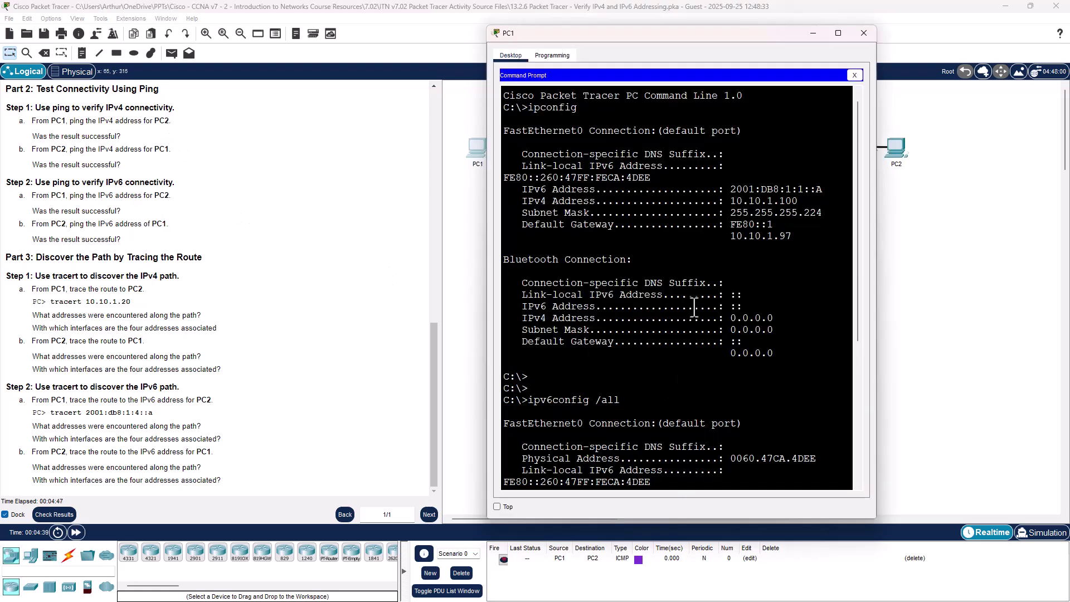
scroll(694, 307, down, 8)
text(pin)
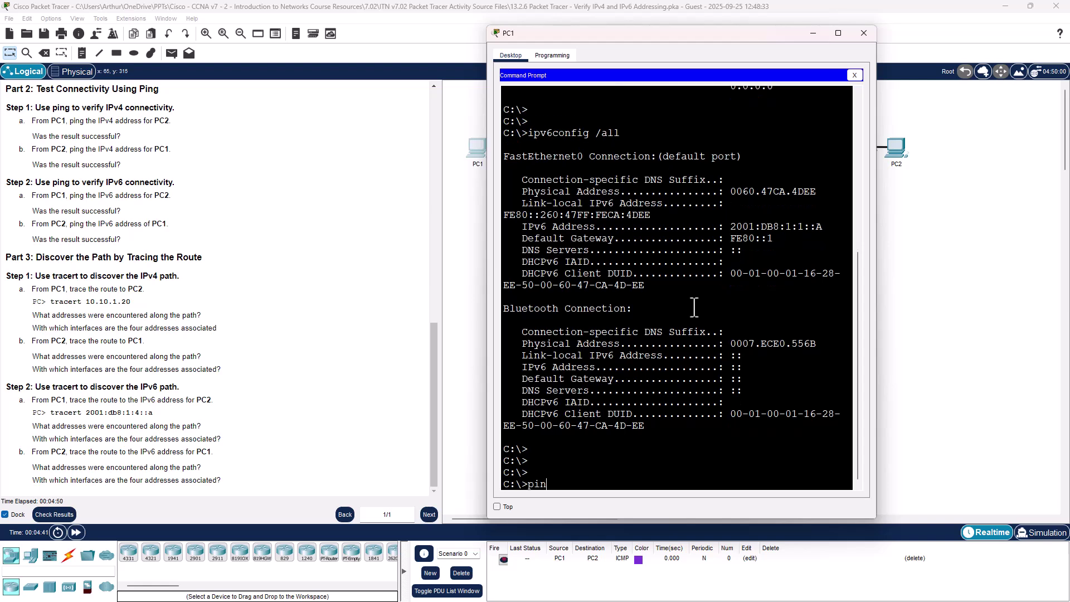
text(g 10.10.1.20)
key(Return)
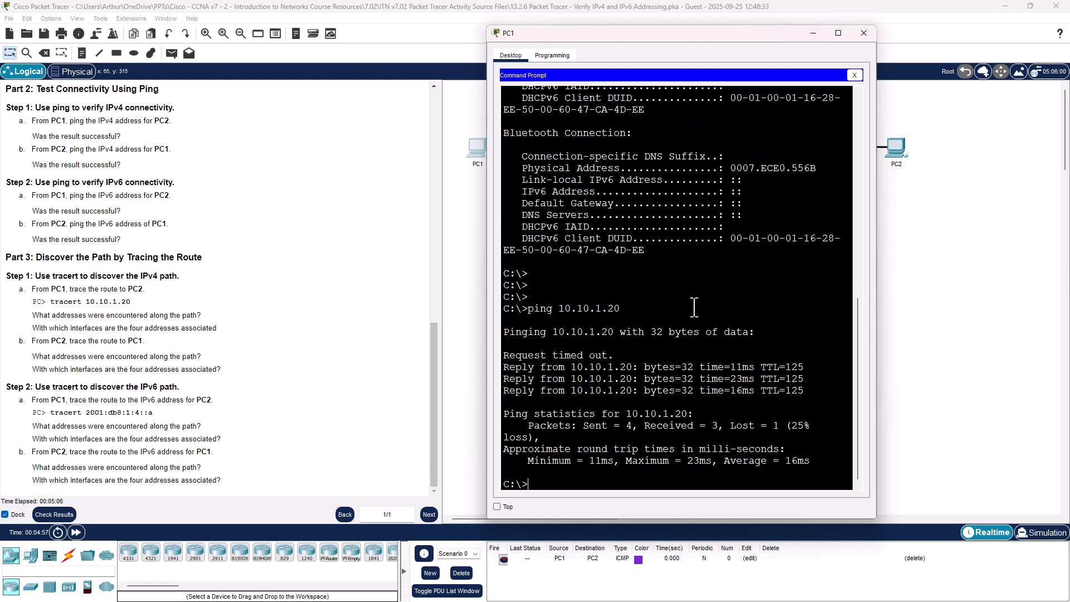
key(Up)
key(Return)
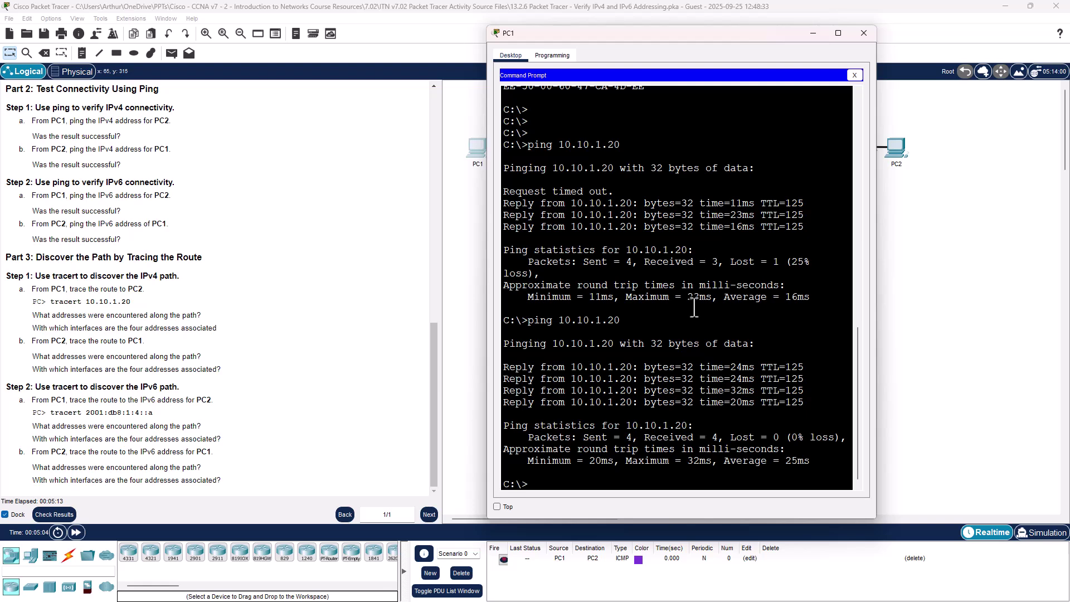
click(864, 33)
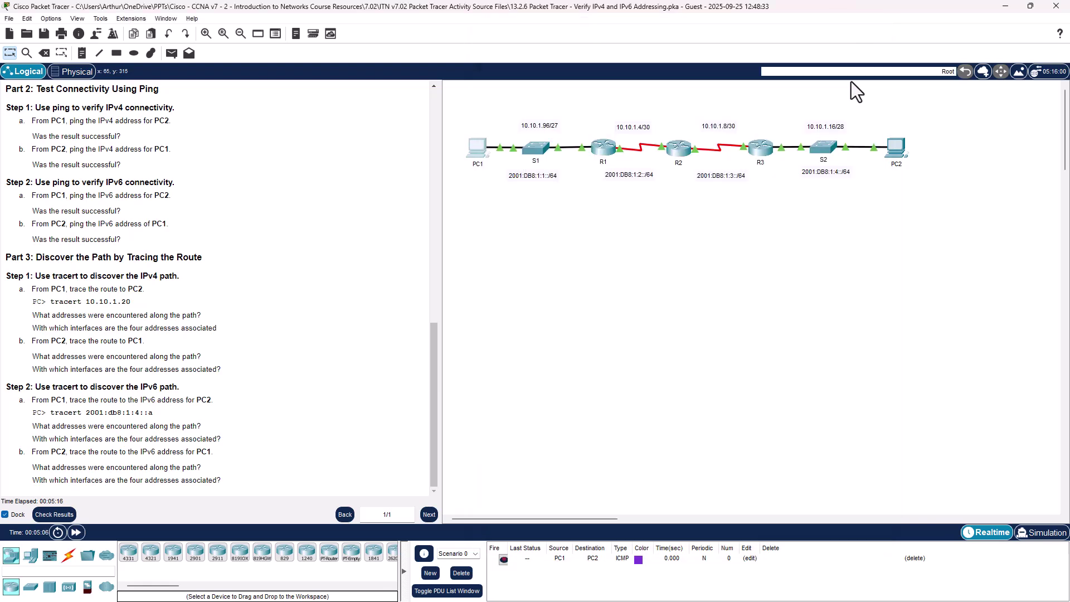
Step: Ping PC1's IPv4 address 10.10.1.100 from PC2's Command Prompt, close the PC2 window and review the IPv4 ping instructions
click(891, 151)
click(626, 202)
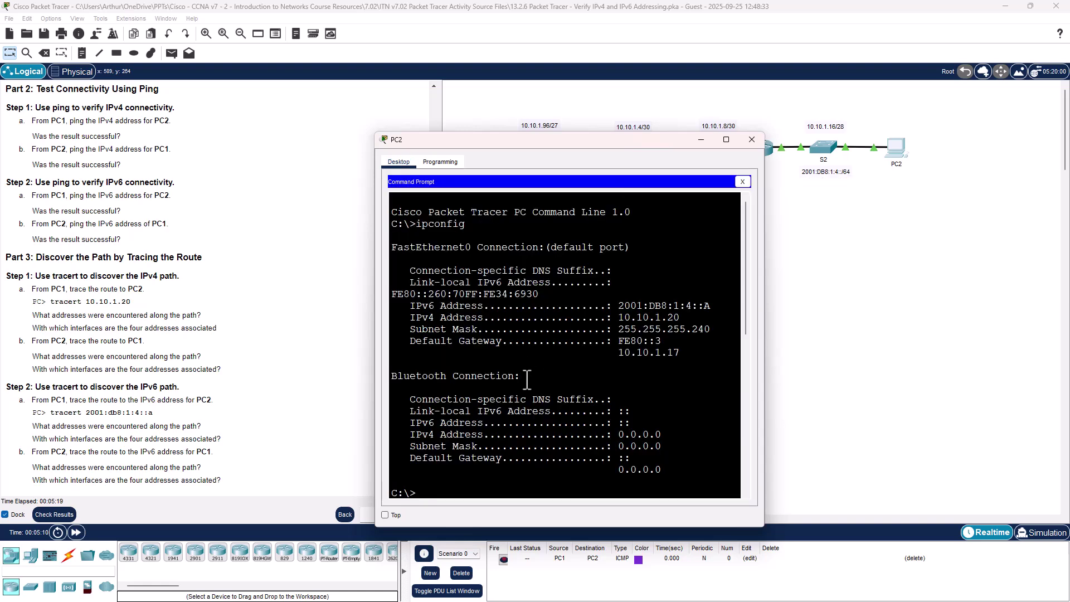
text(ping)
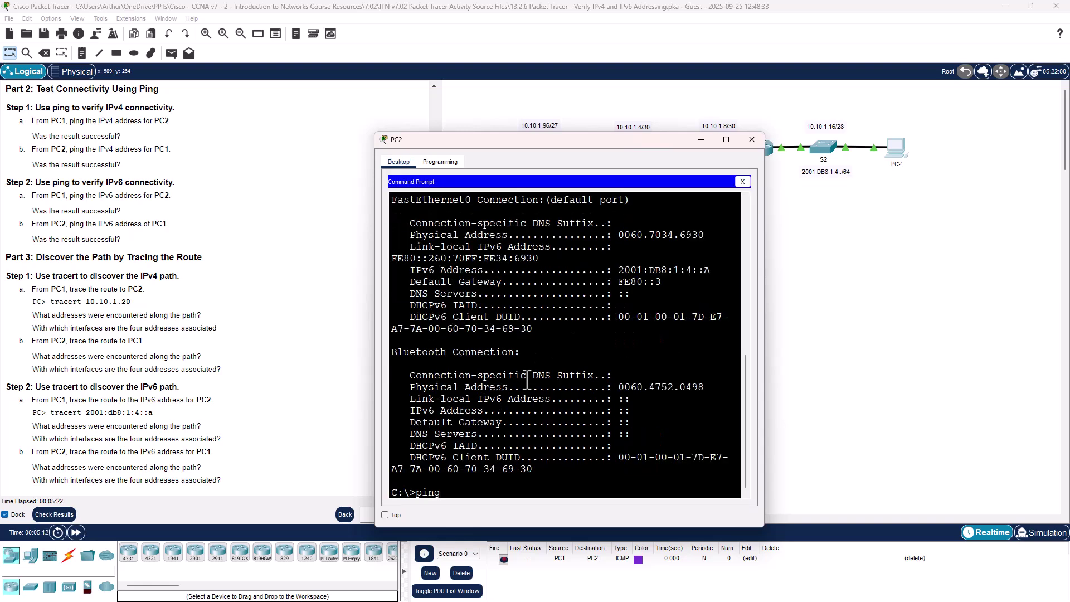
text( 10.10.1.100)
key(Return)
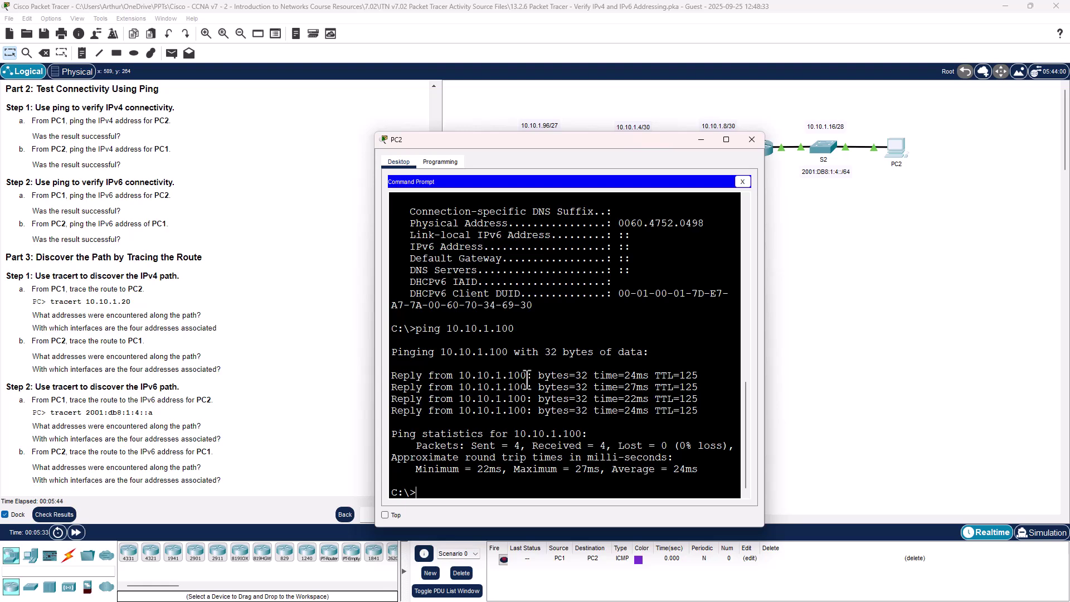
click(752, 139)
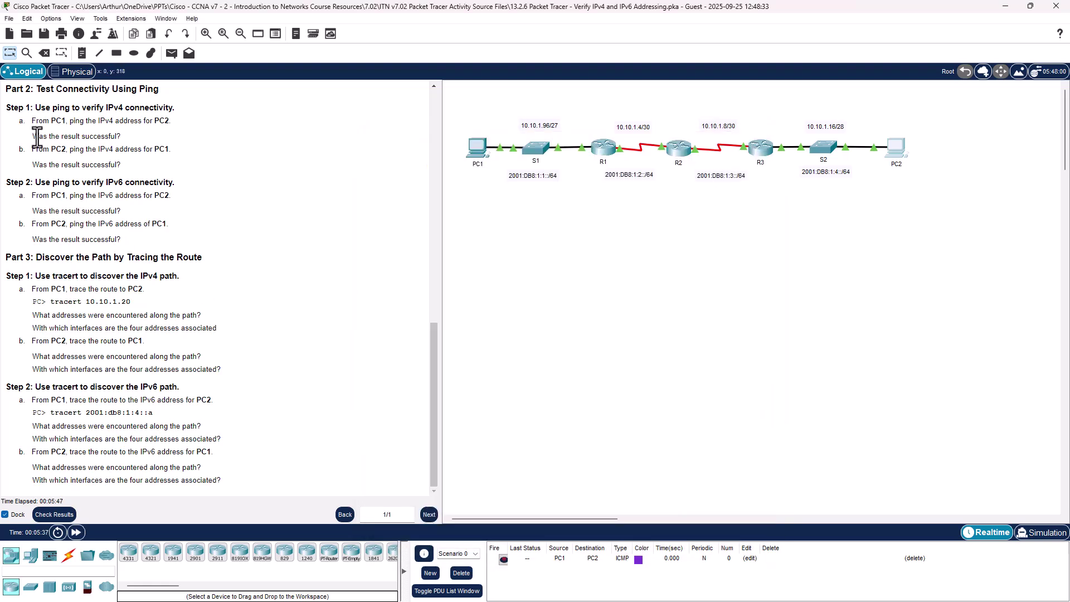
drag(36, 121, 117, 146)
drag(31, 149, 240, 149)
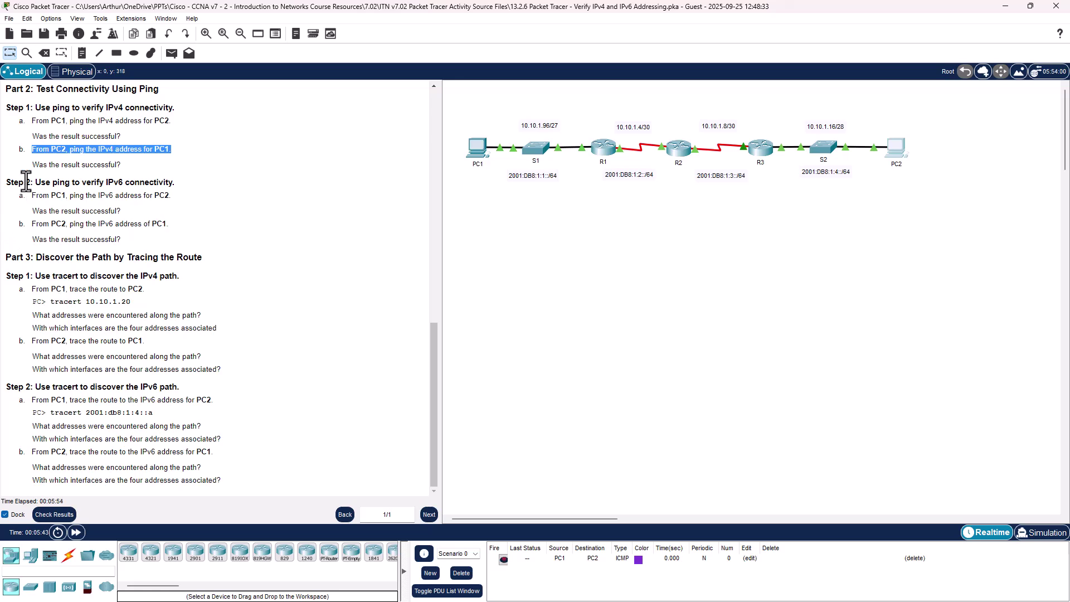
click(478, 147)
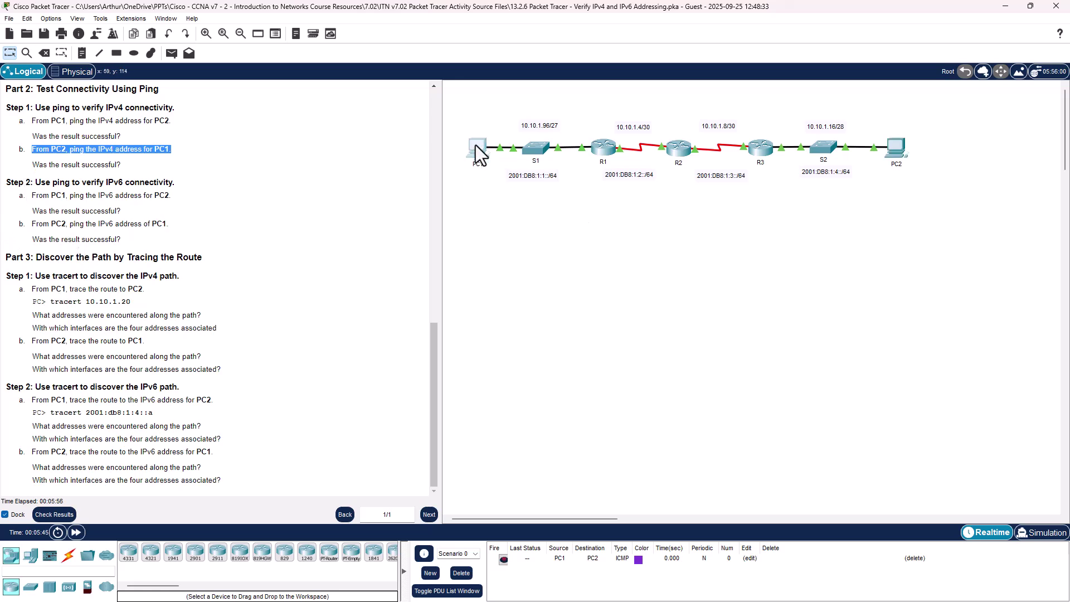
click(637, 210)
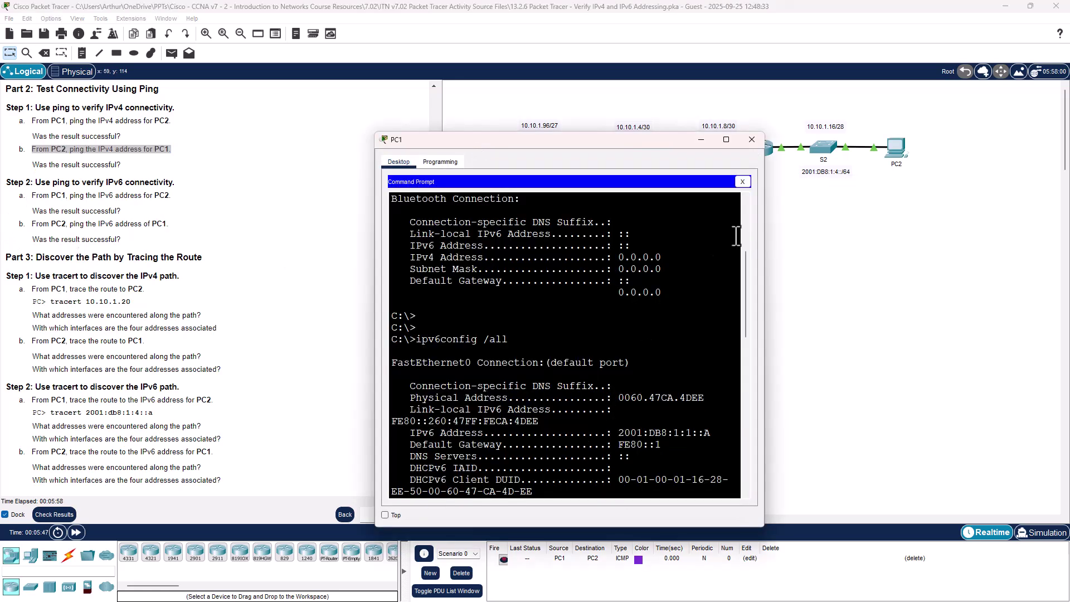
click(752, 140)
Step: Copy PC2's IPv6 address from the ipconfig output in its Command Prompt and close the PC2 window
click(894, 149)
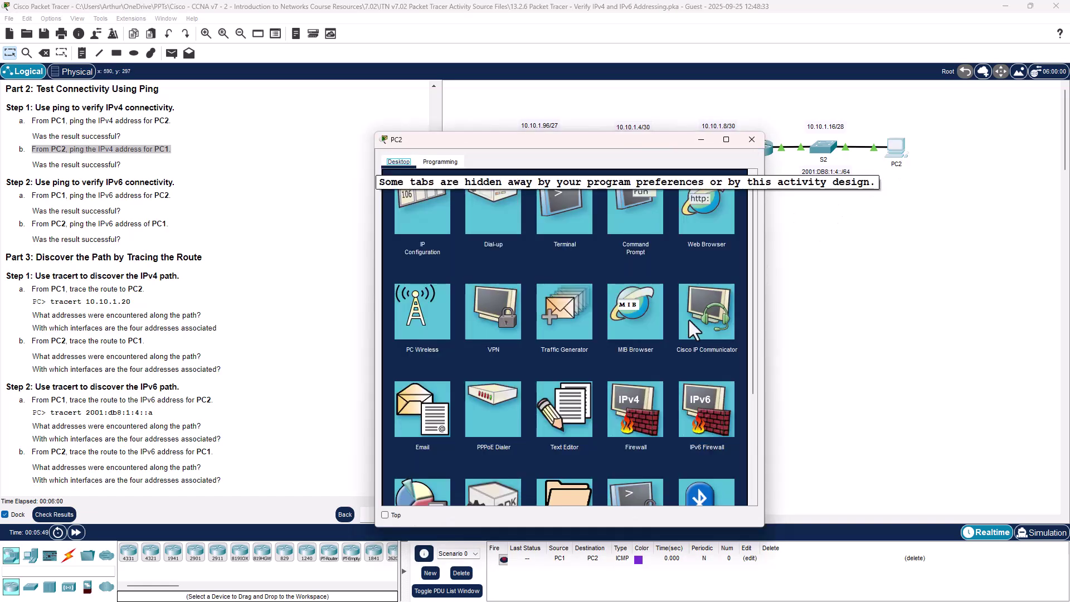
click(641, 215)
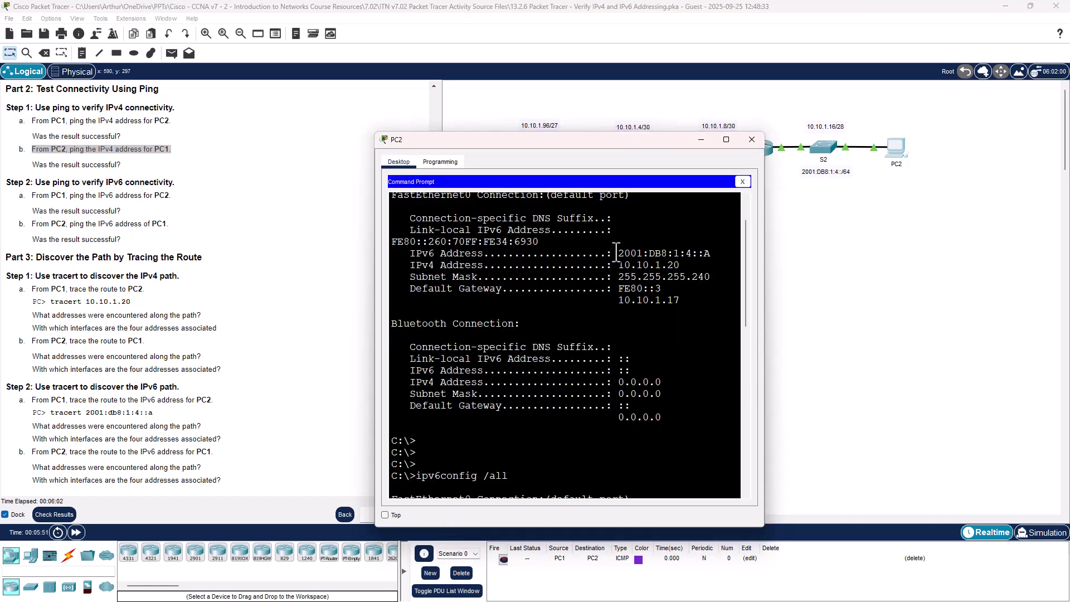
drag(617, 253, 711, 254)
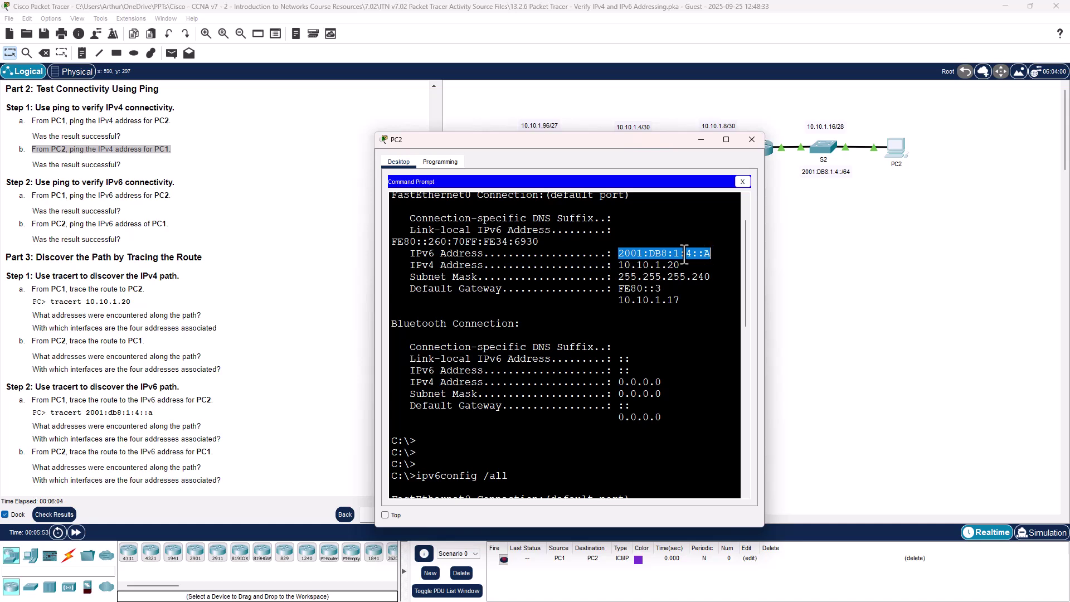
right_click(683, 254)
click(695, 267)
click(750, 140)
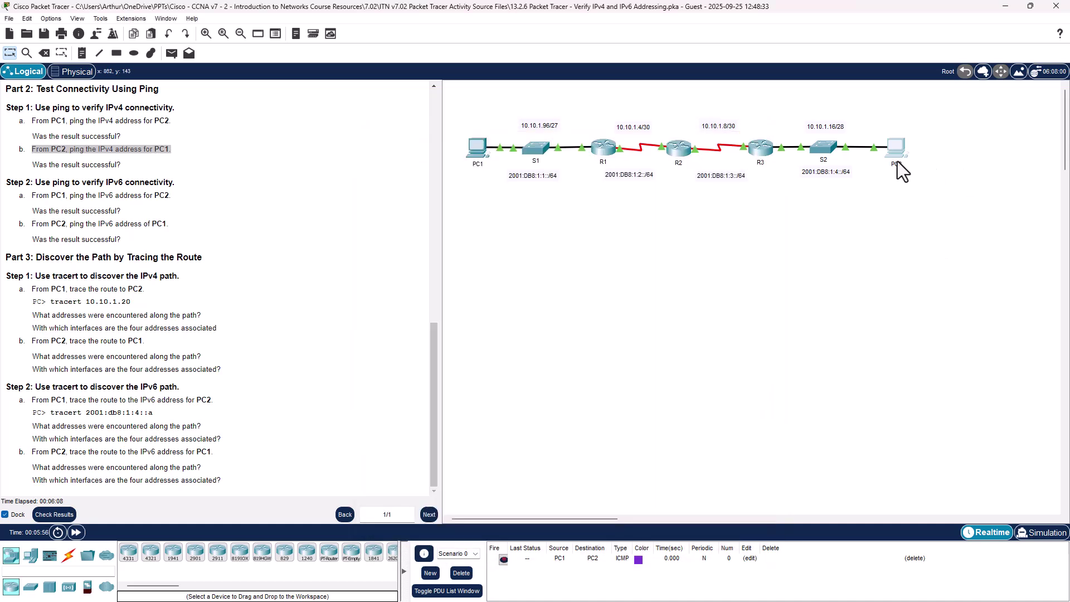
Step: Ping the copied PC2 IPv6 address 2001:DB8:1:4::A from PC1's Command Prompt
click(476, 147)
click(626, 229)
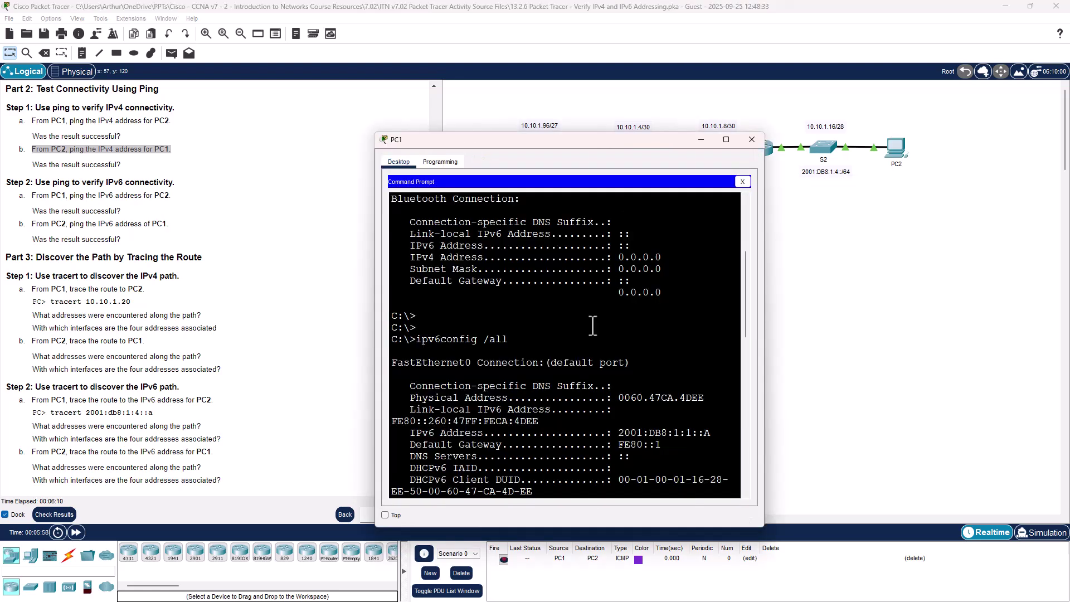
key(Return)
key(Return)
key(Return)
key(Return)
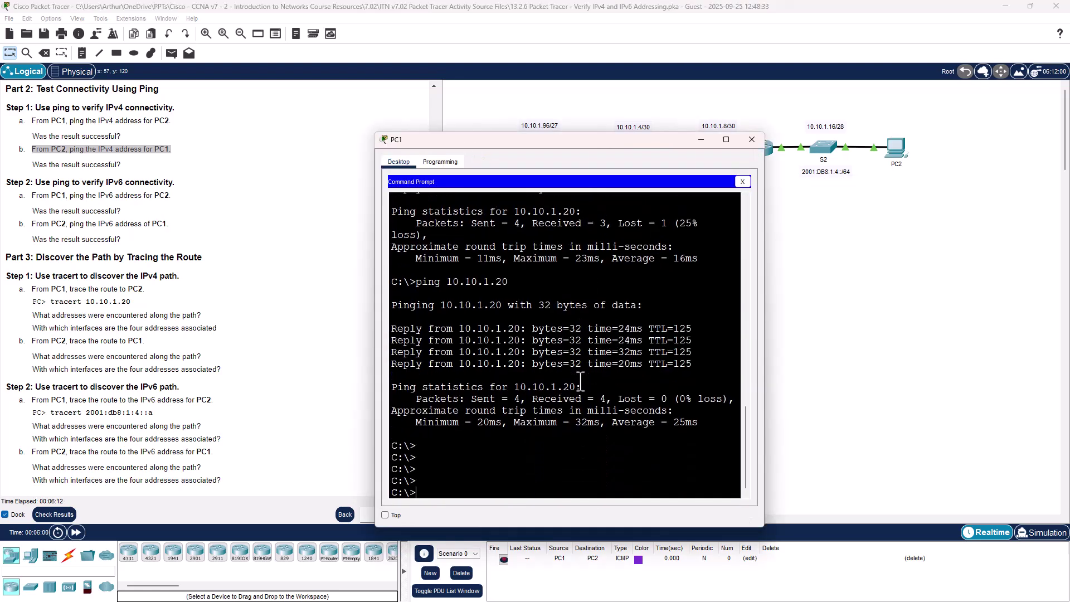
text(pin)
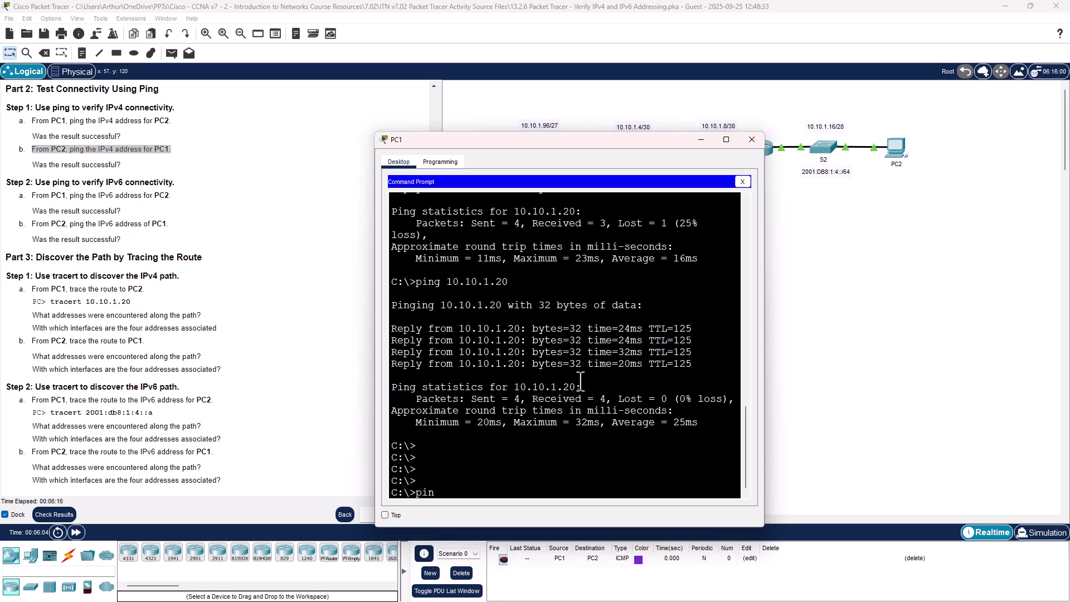
text(g)
right_click(463, 493)
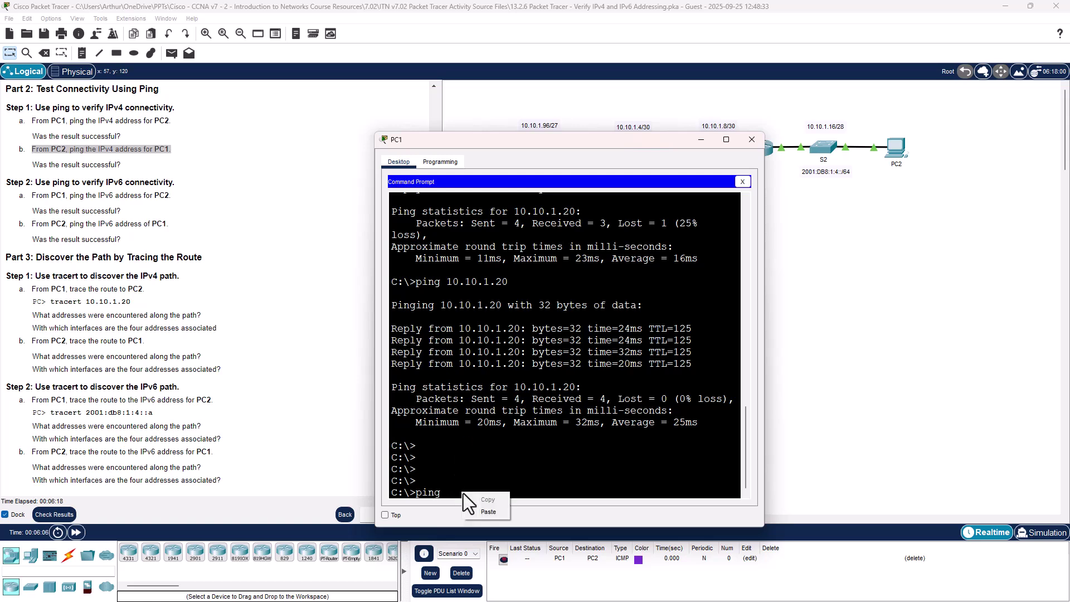
click(481, 510)
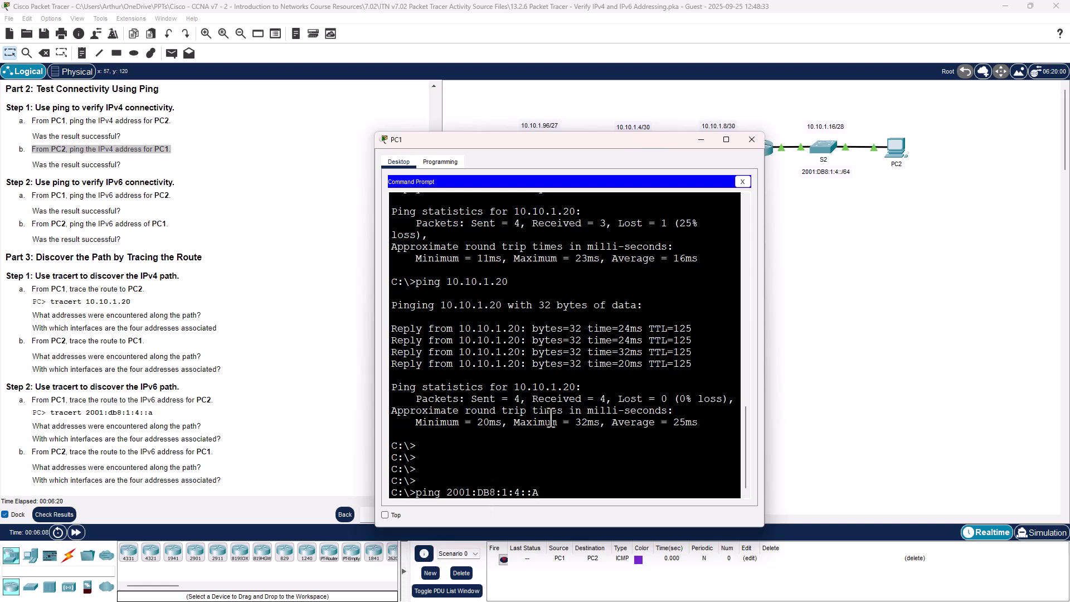
key(Return)
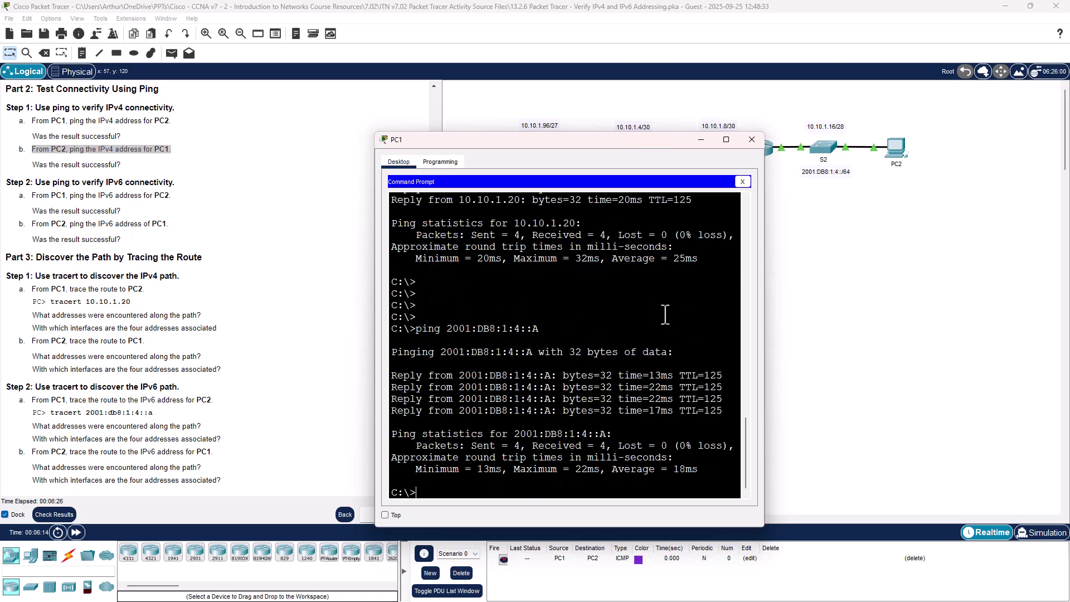
Step: Copy PC1's IPv6 address from its earlier ipconfig output and close the PC1 window
scroll(641, 303, up, 15)
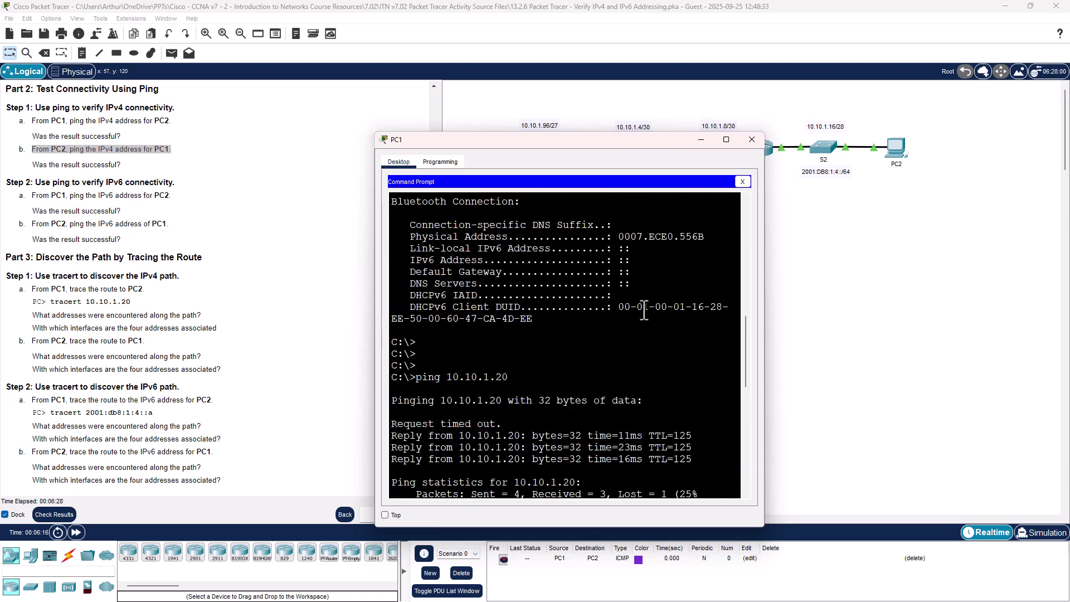
scroll(644, 311, up, 10)
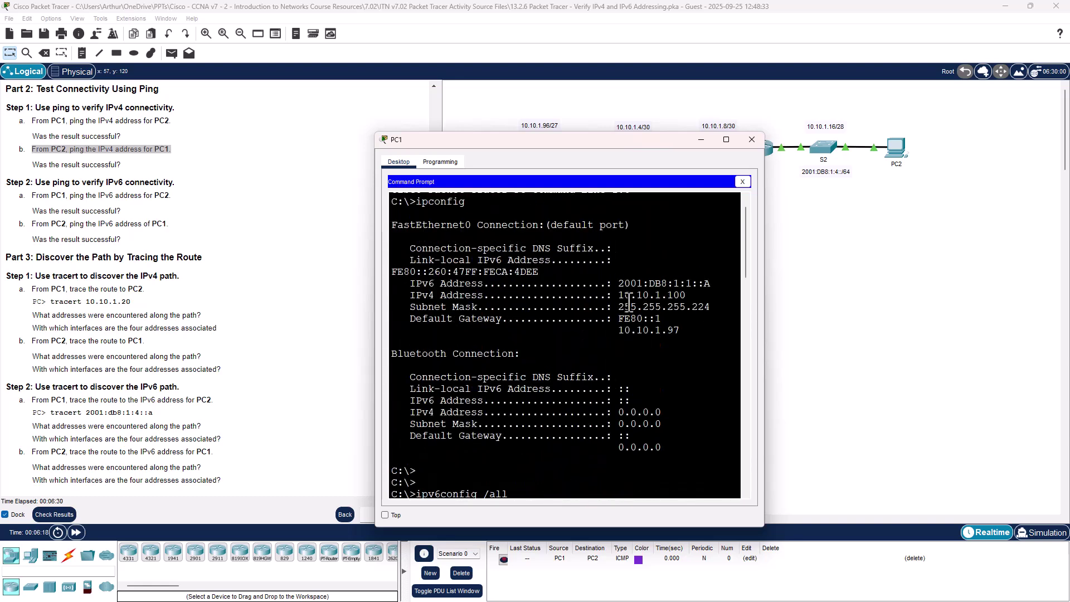
drag(616, 277, 711, 286)
right_click(694, 285)
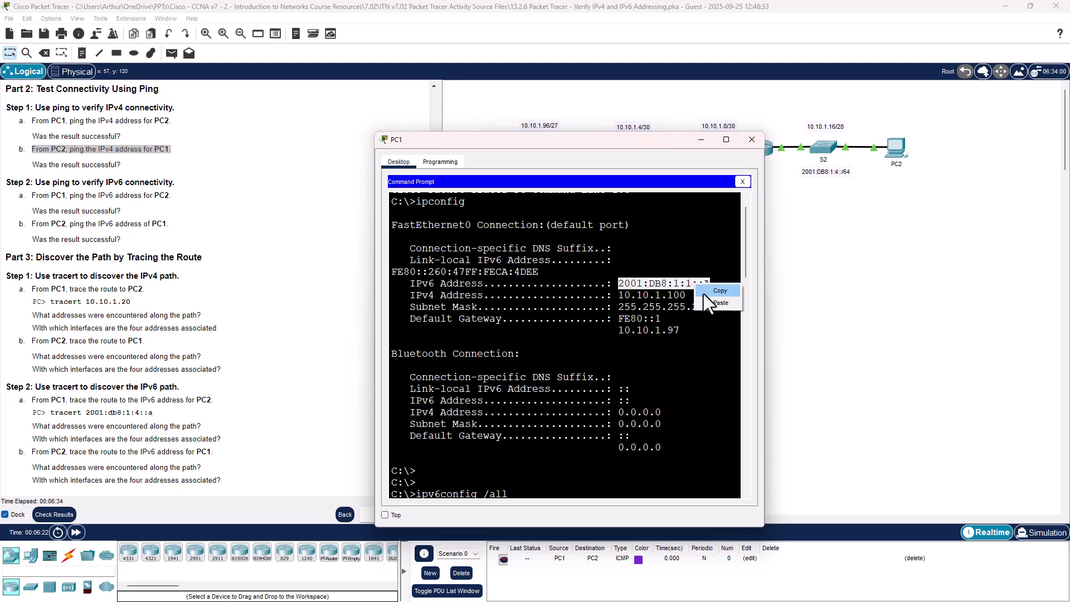
click(708, 286)
click(745, 141)
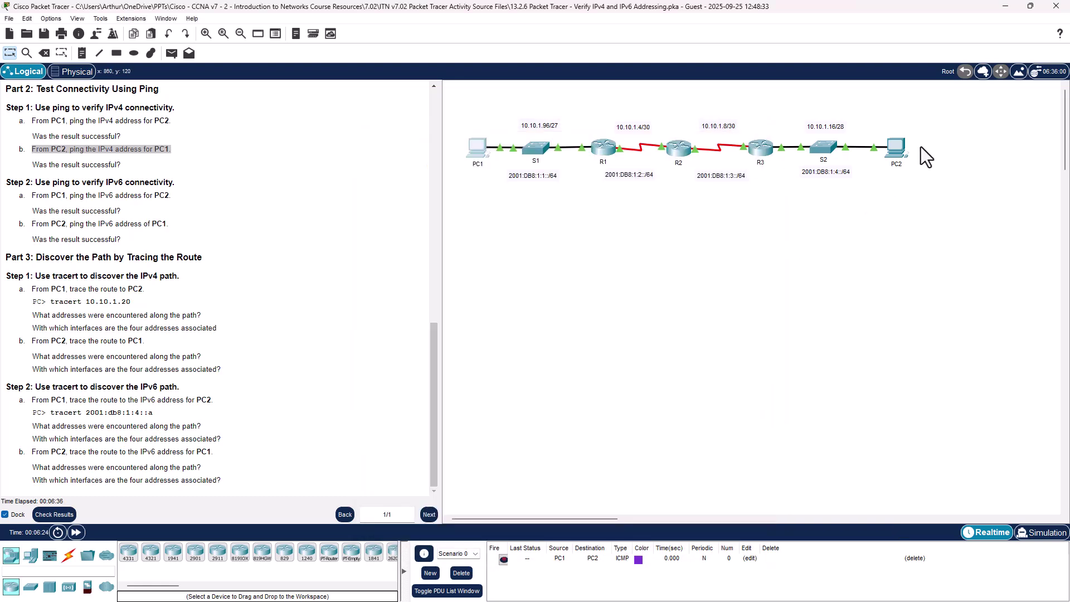
Step: Ping the copied PC1 IPv6 address 2001:DB8:1:1::A from PC2's Command Prompt and close the PC2 window
click(894, 149)
click(647, 216)
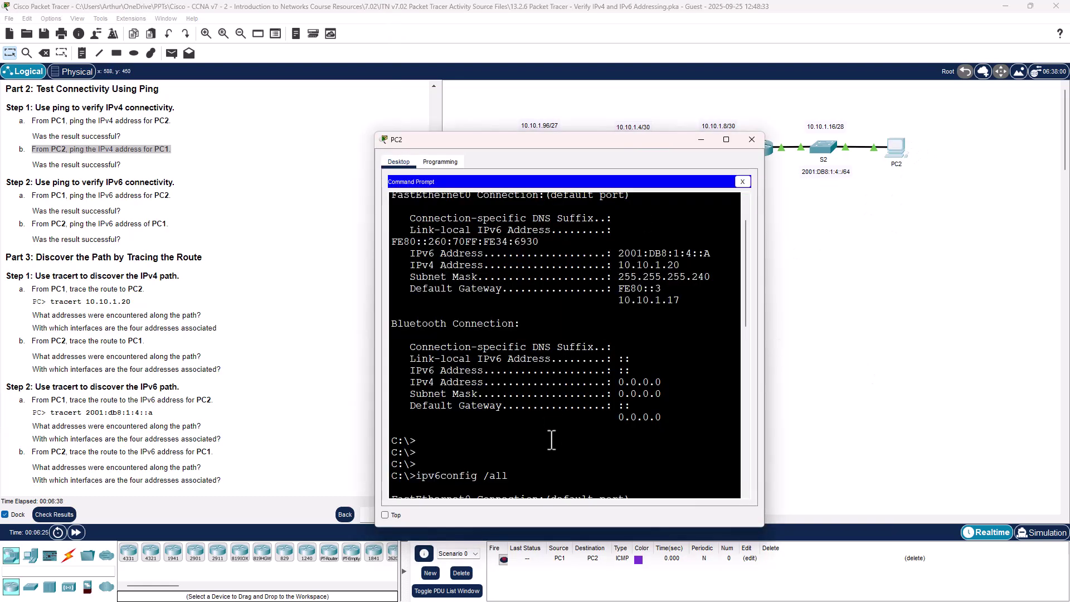
text(ping)
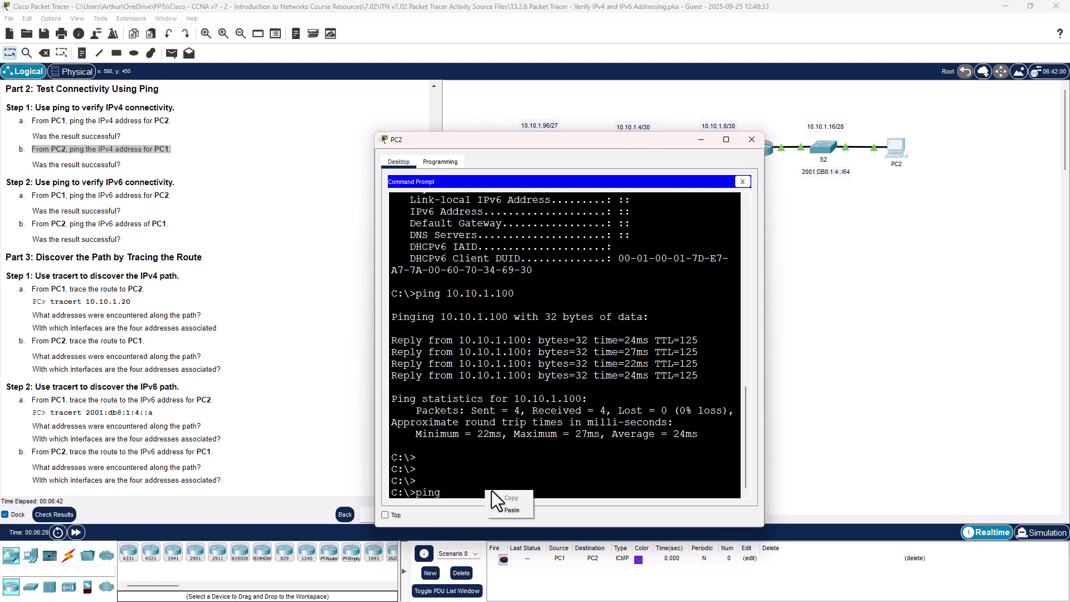
right_click(510, 510)
click(526, 521)
key(BackSpace)
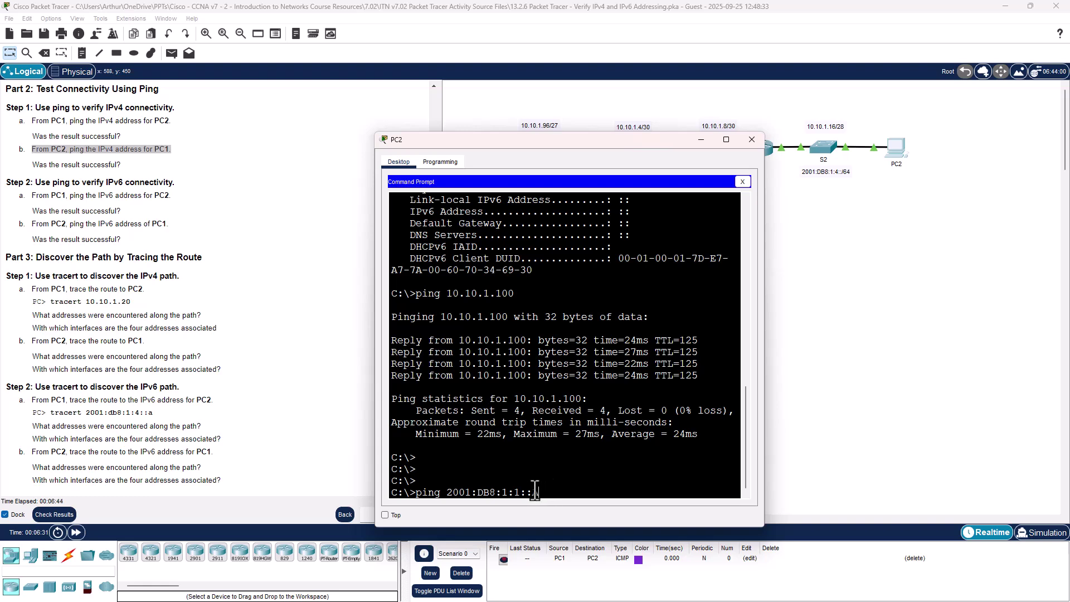
text(A)
key(Return)
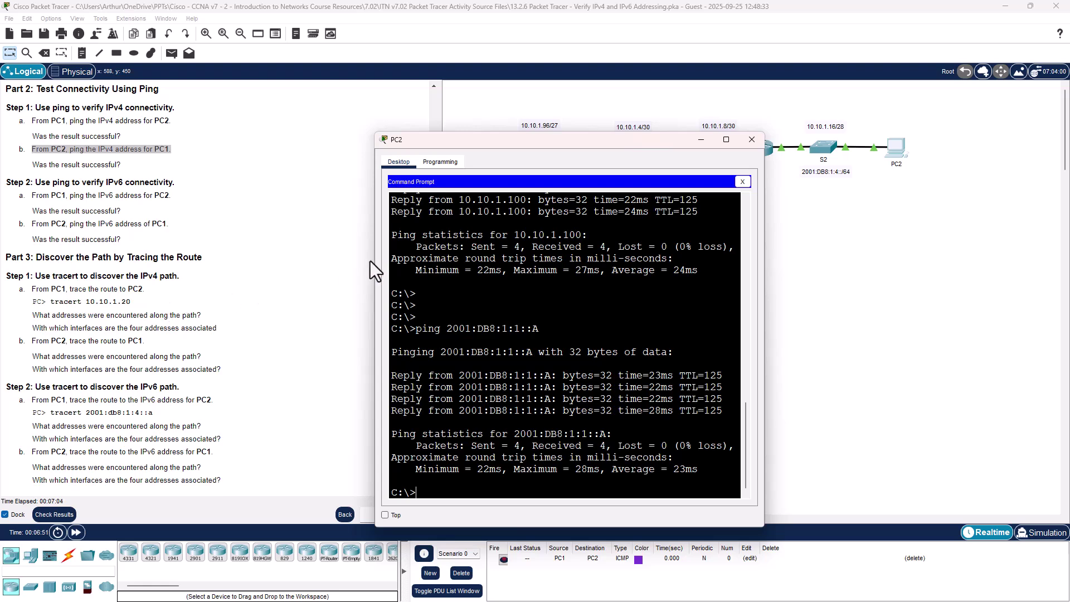
click(752, 139)
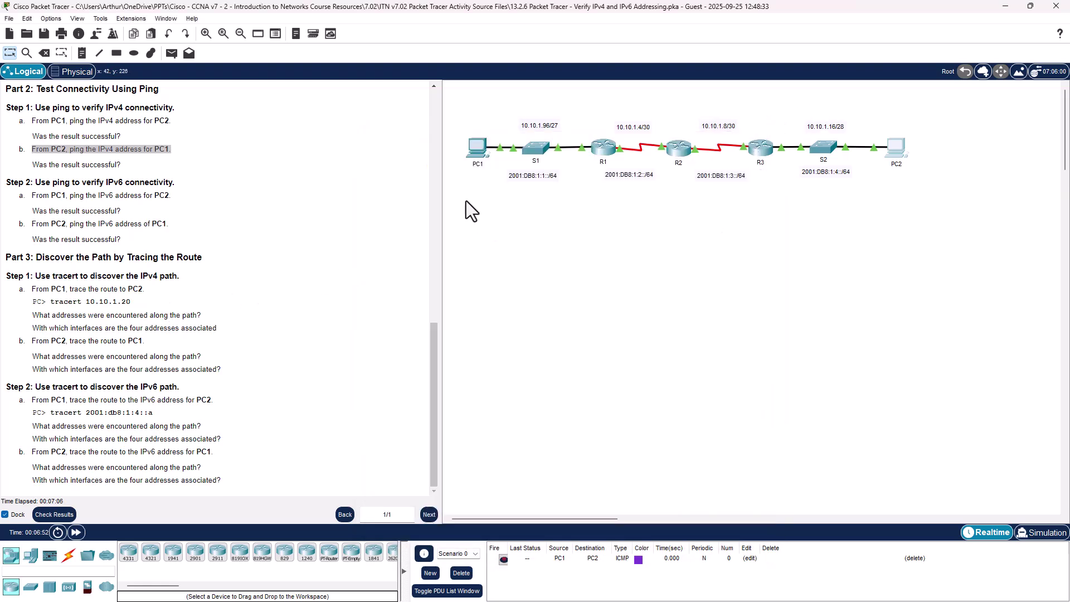
Step: Trace the IPv4 route to PC2 by running tracert 10.10.1.20 in PC1's Command Prompt
click(475, 152)
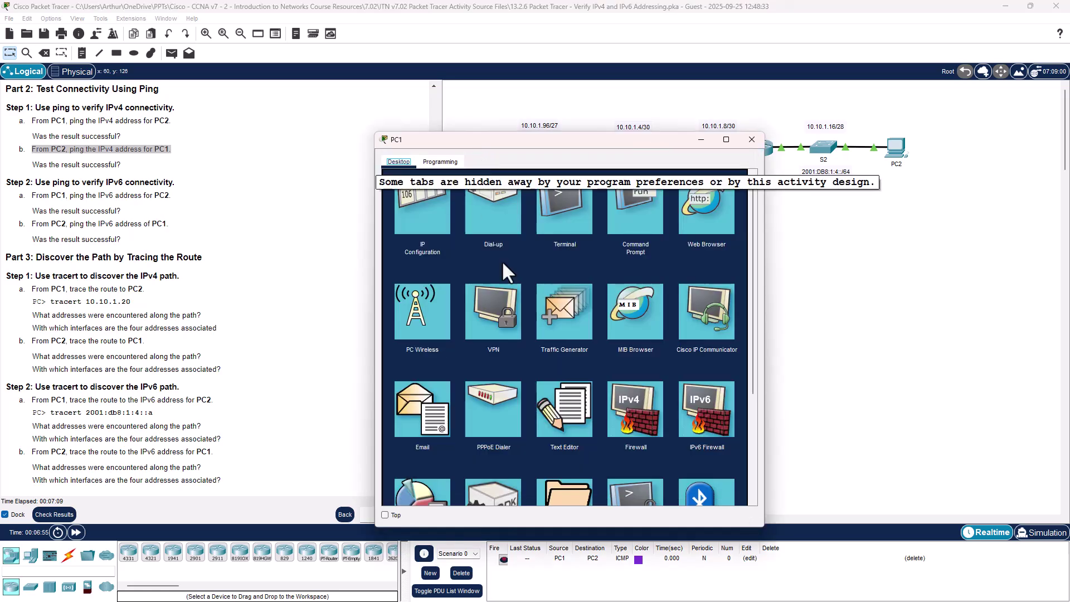
click(636, 219)
scroll(557, 339, down, 10)
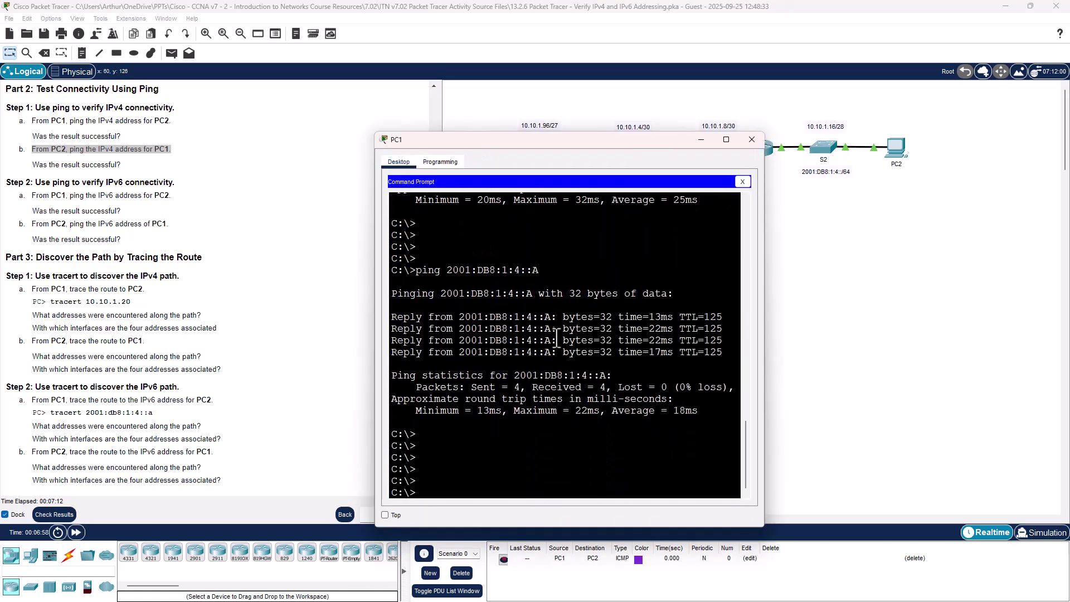
text(tracert)
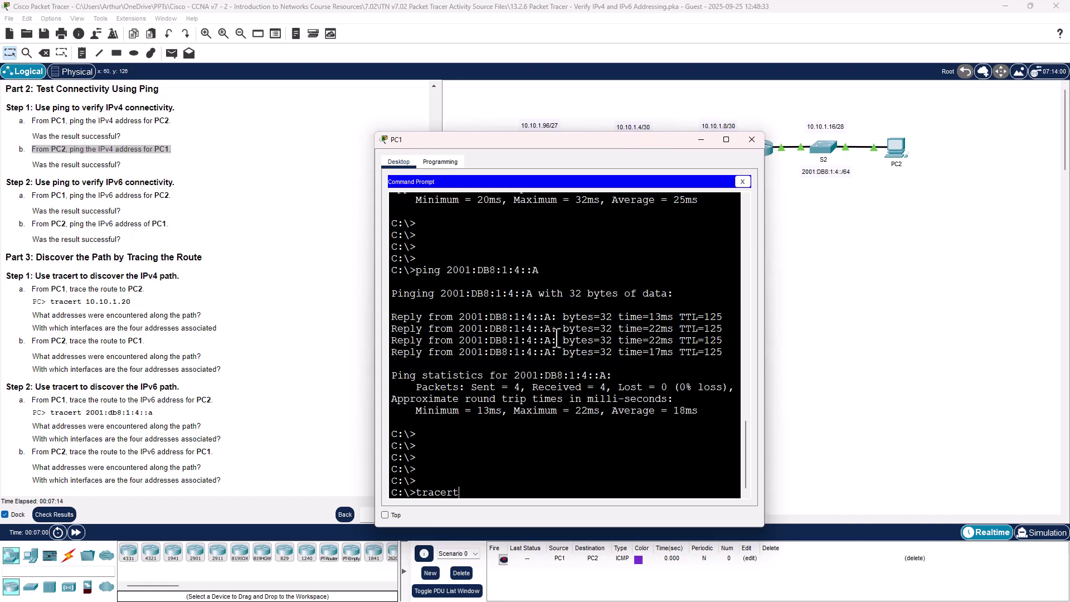
text( 10.10.1.20)
key(Return)
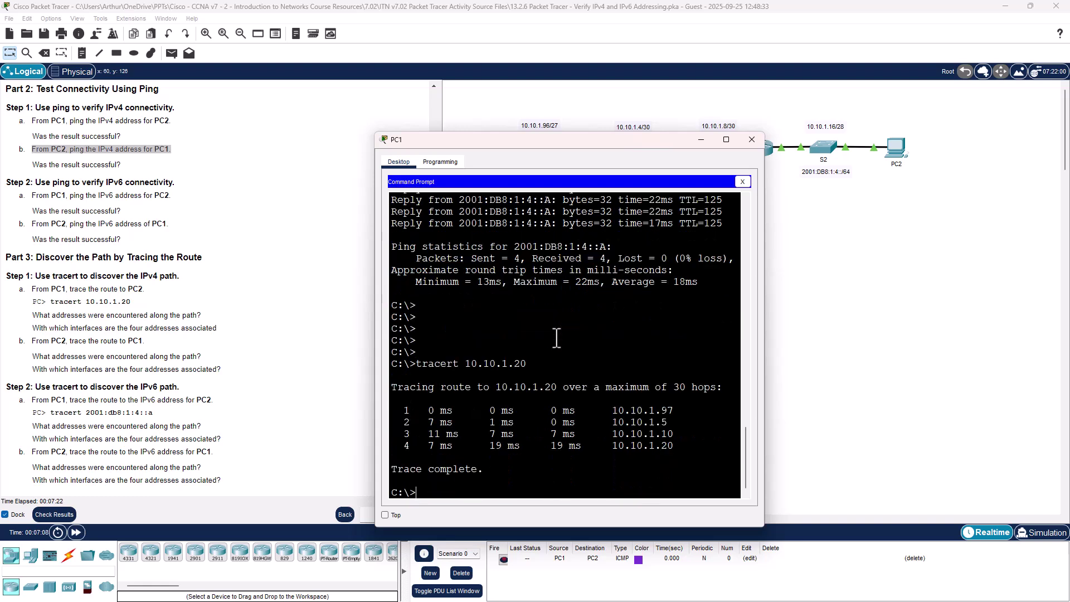
Step: Compare the hop addresses of PC1's IPv4 trace with the network topology and close the PC1 window
drag(544, 139, 544, 277)
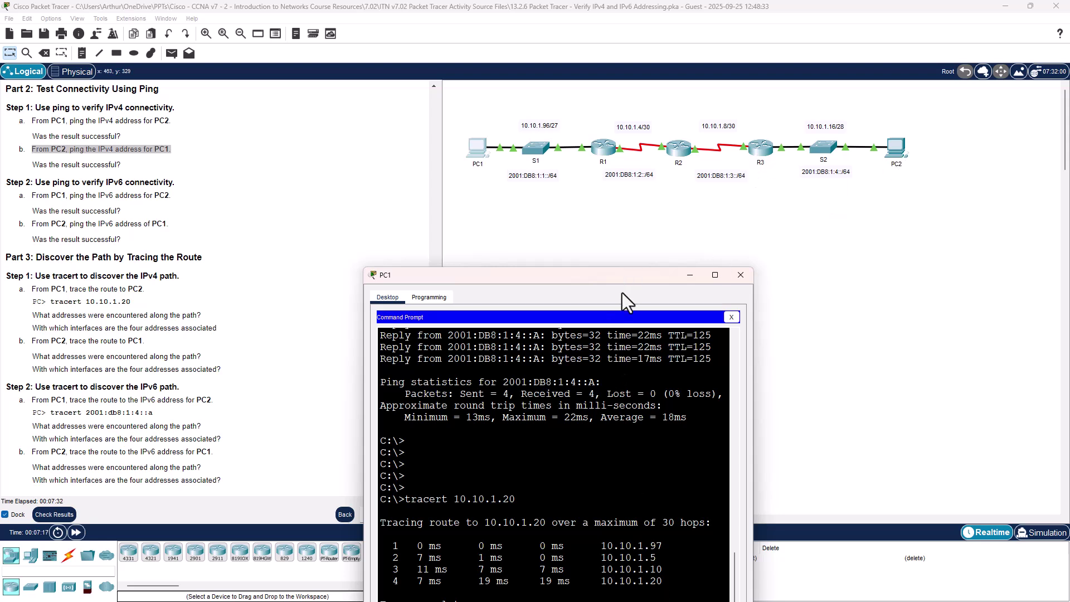
drag(602, 274, 564, 209)
drag(341, 469, 440, 481)
mouse_move(561, 493)
mouse_down()
mouse_move(626, 492)
mouse_move(561, 504)
mouse_move(644, 501)
mouse_up()
drag(561, 516, 641, 517)
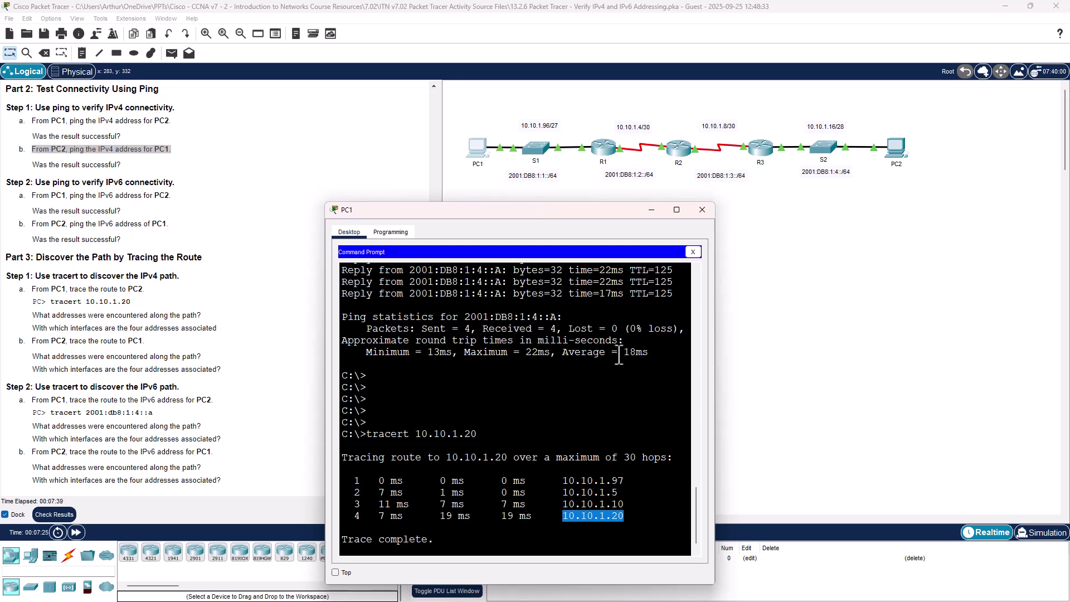
click(701, 210)
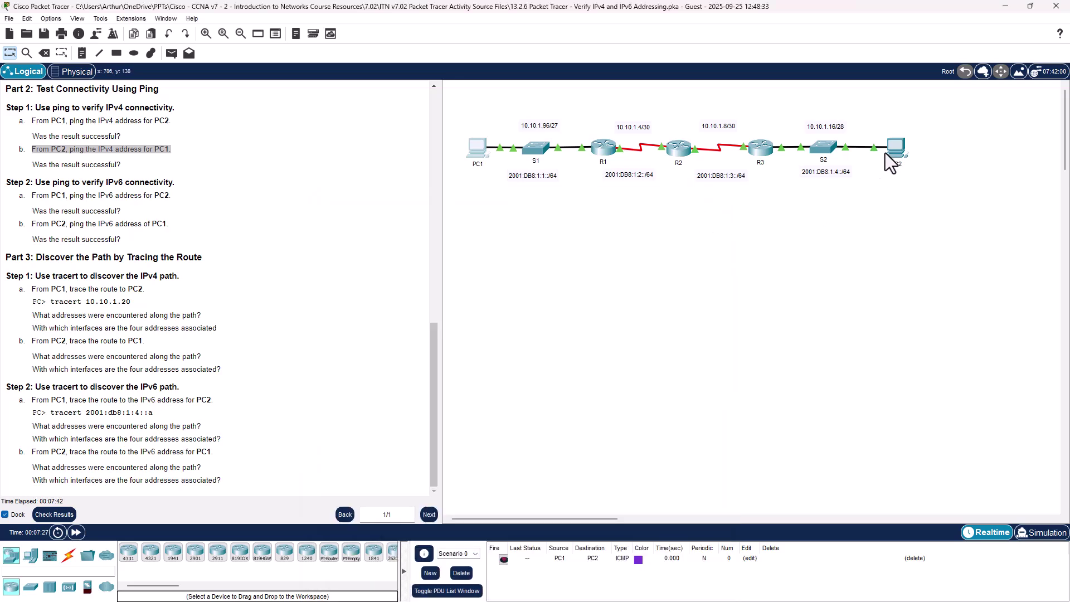
Step: Trace the IPv4 route to PC1 by running tracert 10.10.1.100 in PC2's Command Prompt and close the PC2 window
click(888, 151)
click(638, 246)
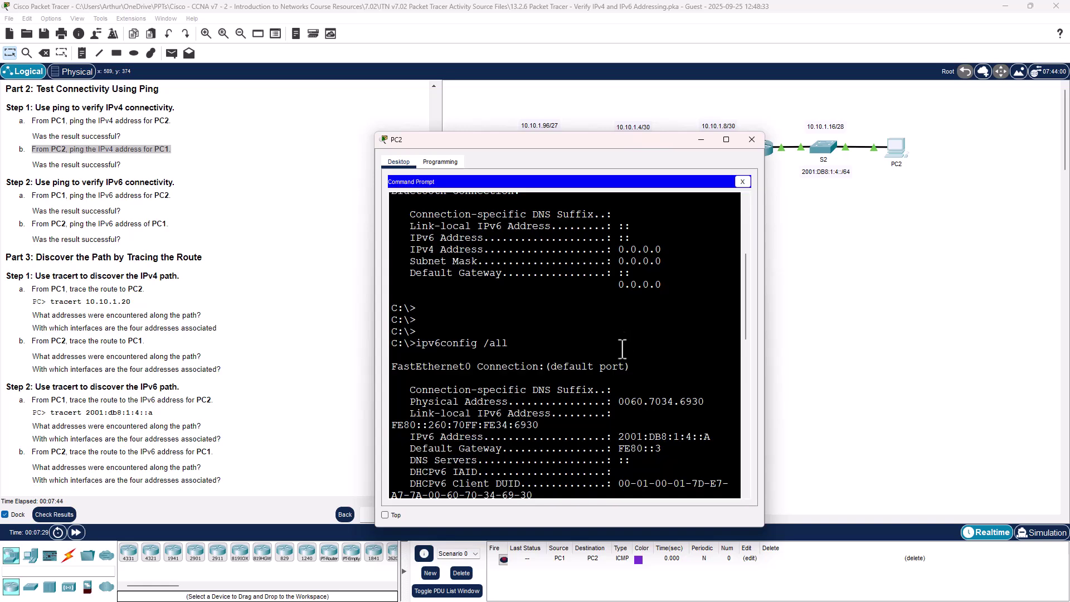
scroll(622, 350, down, 10)
text(t)
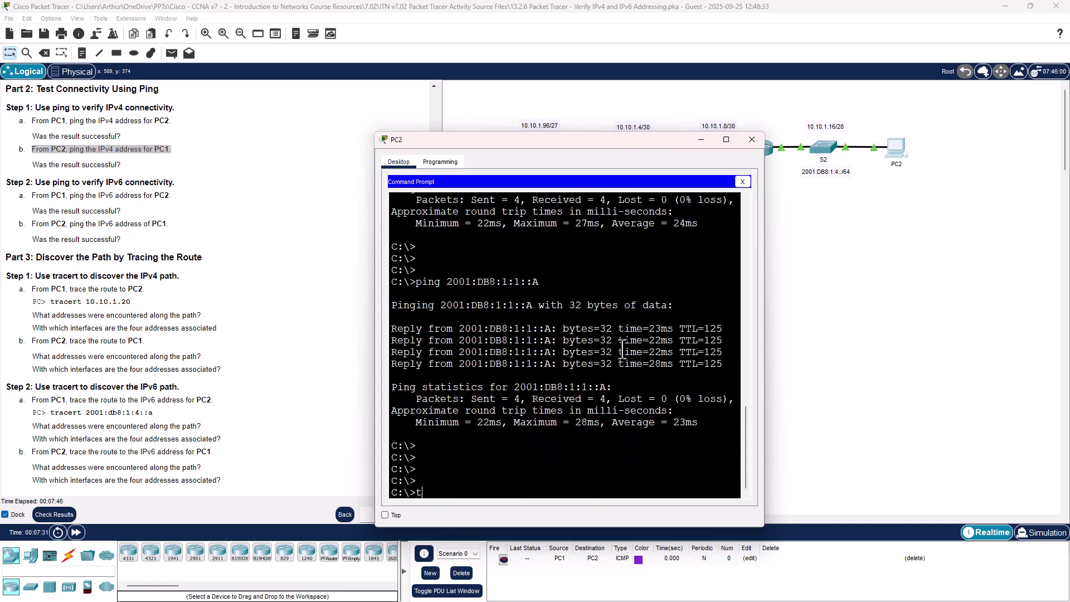
text(racert 10.10.1.100)
key(Return)
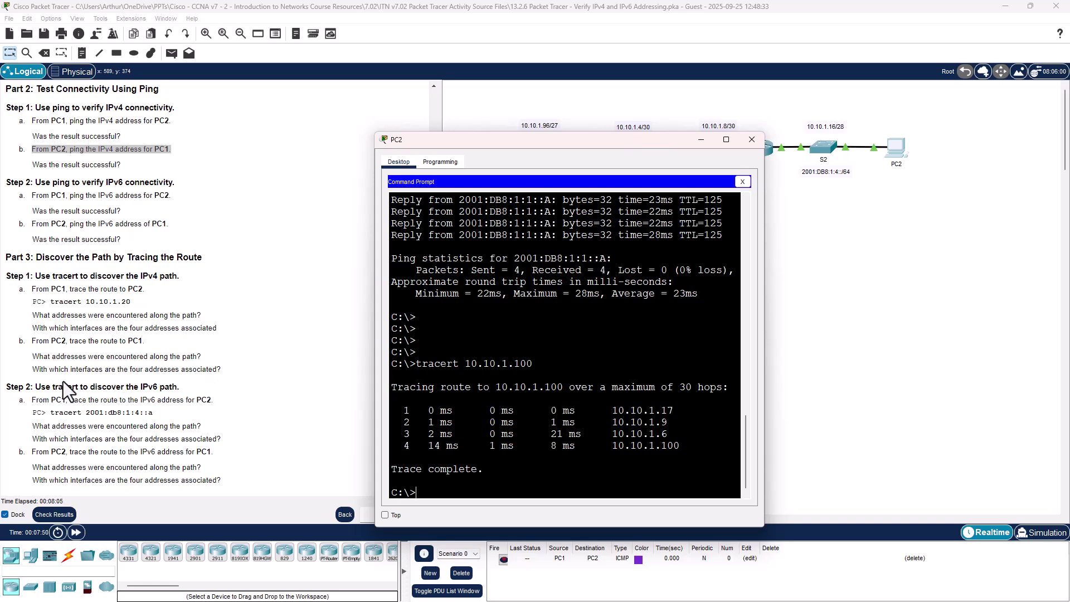
click(752, 140)
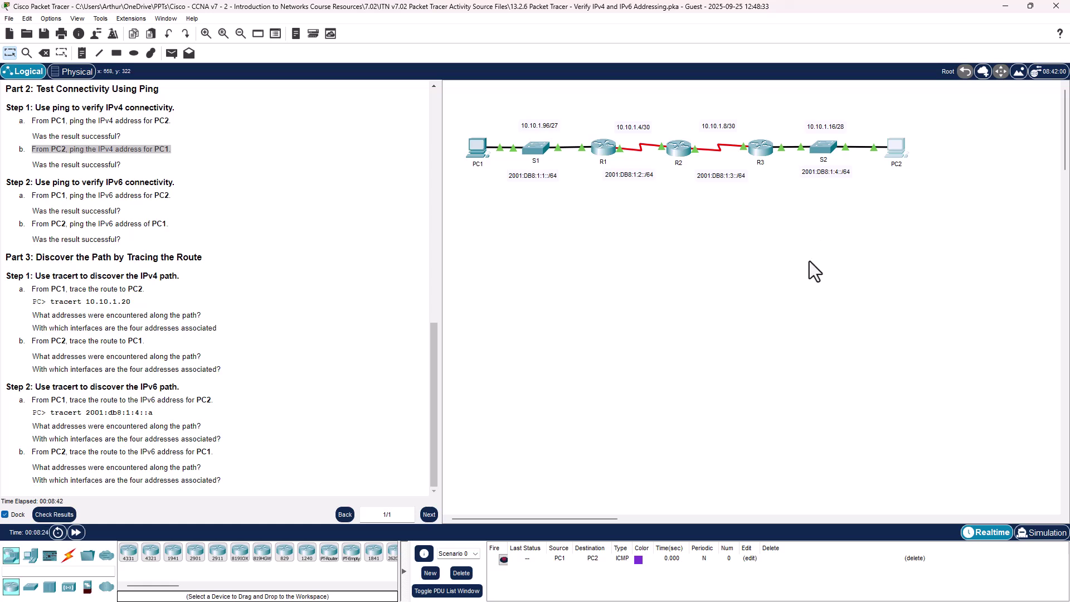
Step: Enable the preference to always show port labels in the logical workspace and close the Preferences window
click(757, 148)
click(751, 139)
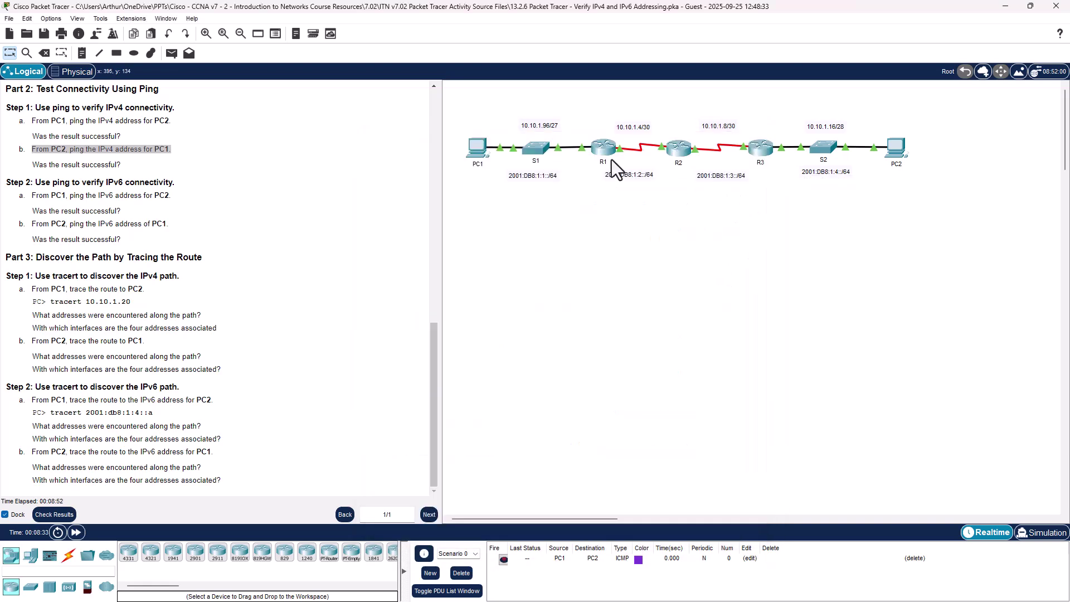
click(103, 18)
mouse_move(127, 20)
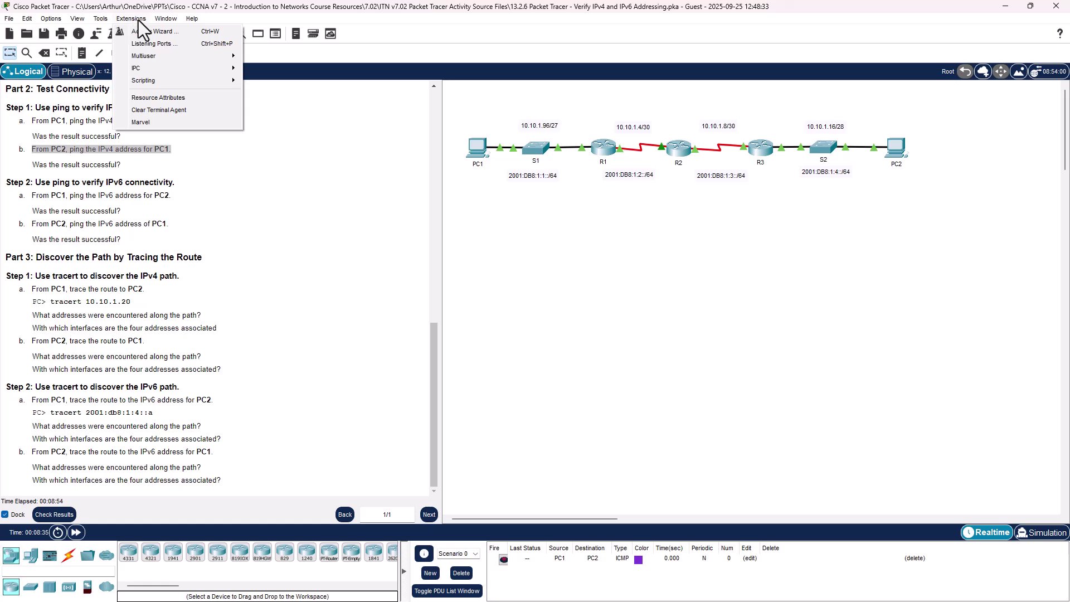
mouse_move(84, 14)
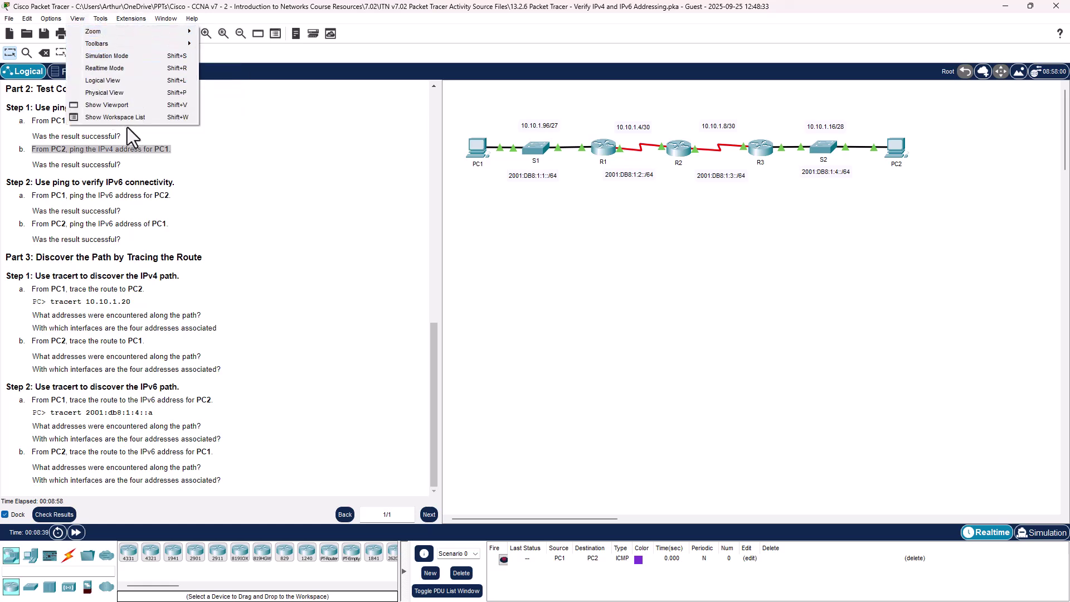
click(71, 32)
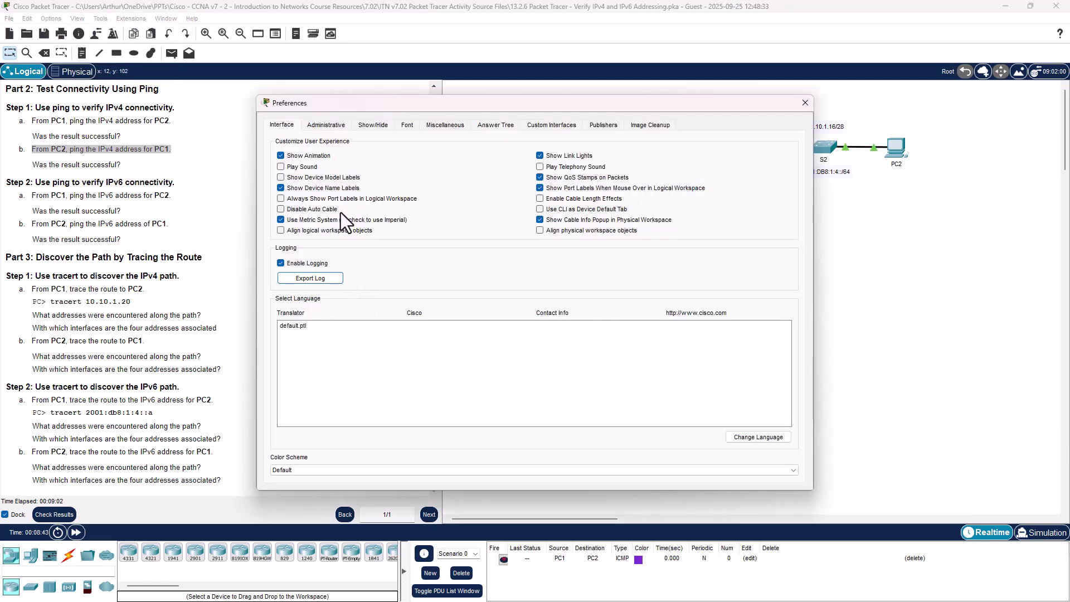
click(330, 200)
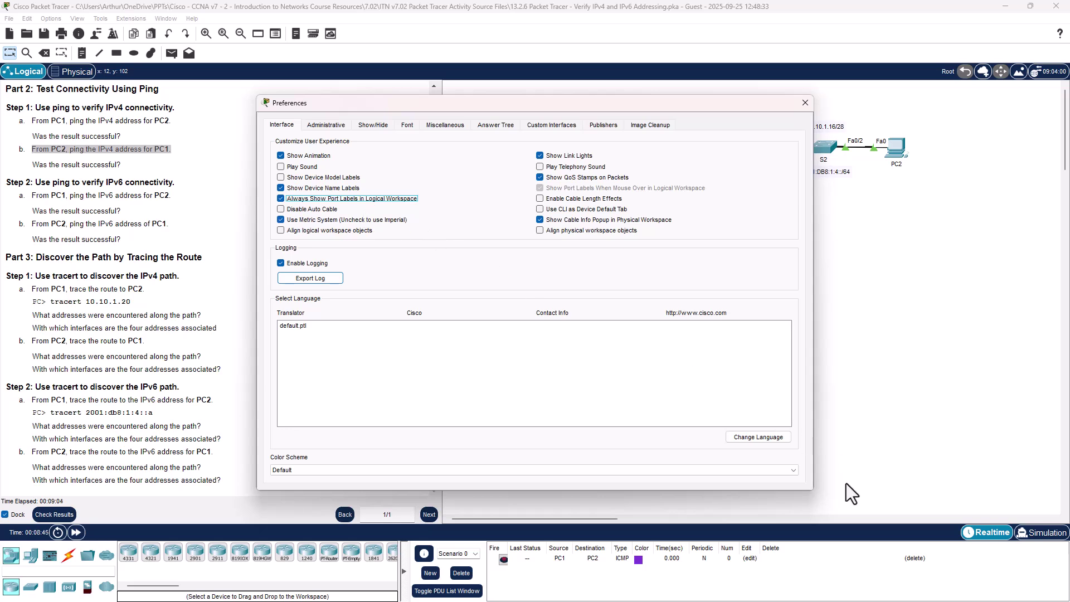
click(805, 104)
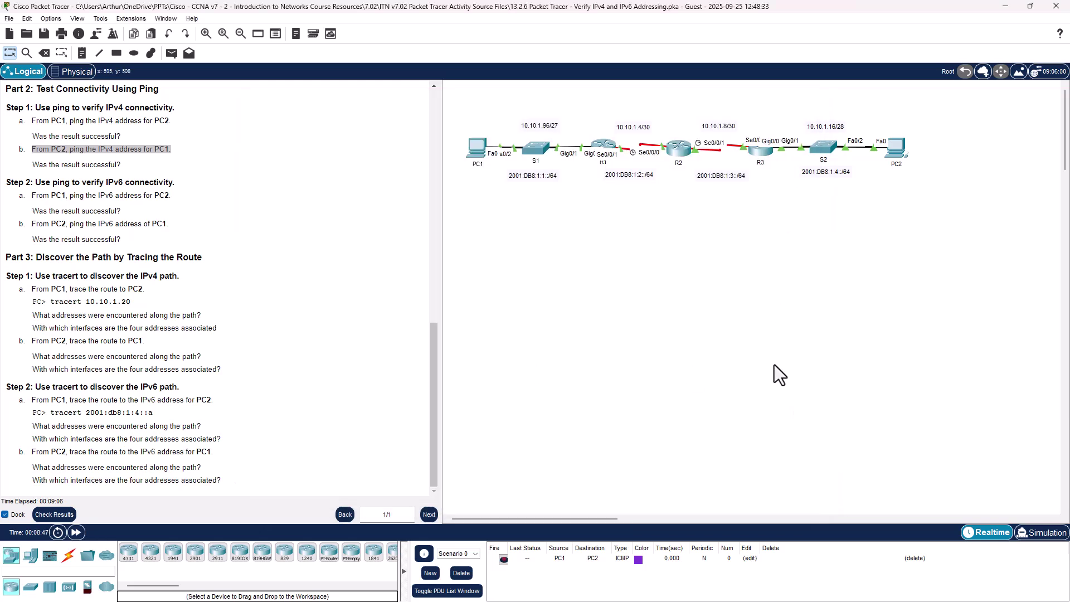
Step: Try to move router R3 below the other devices and inspect the port labels along the topology
drag(765, 158, 777, 273)
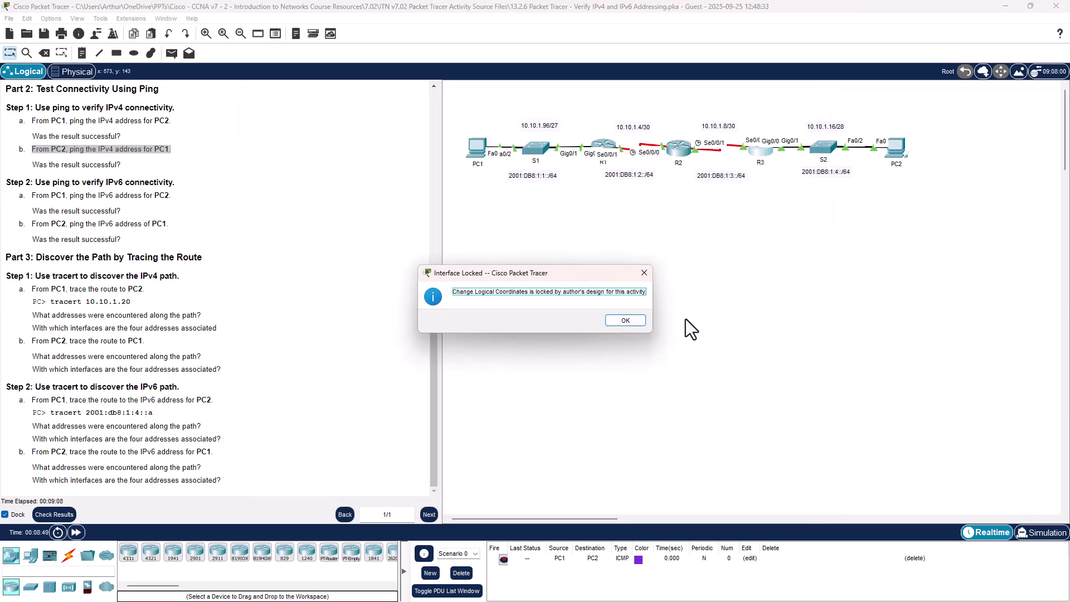
click(625, 320)
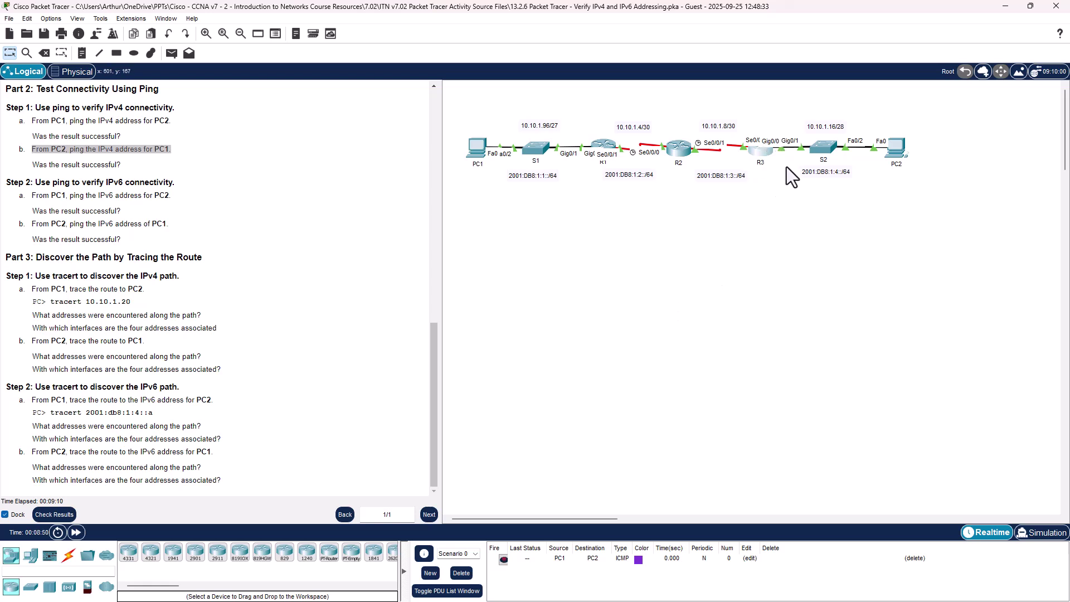
scroll(837, 190, up, 3)
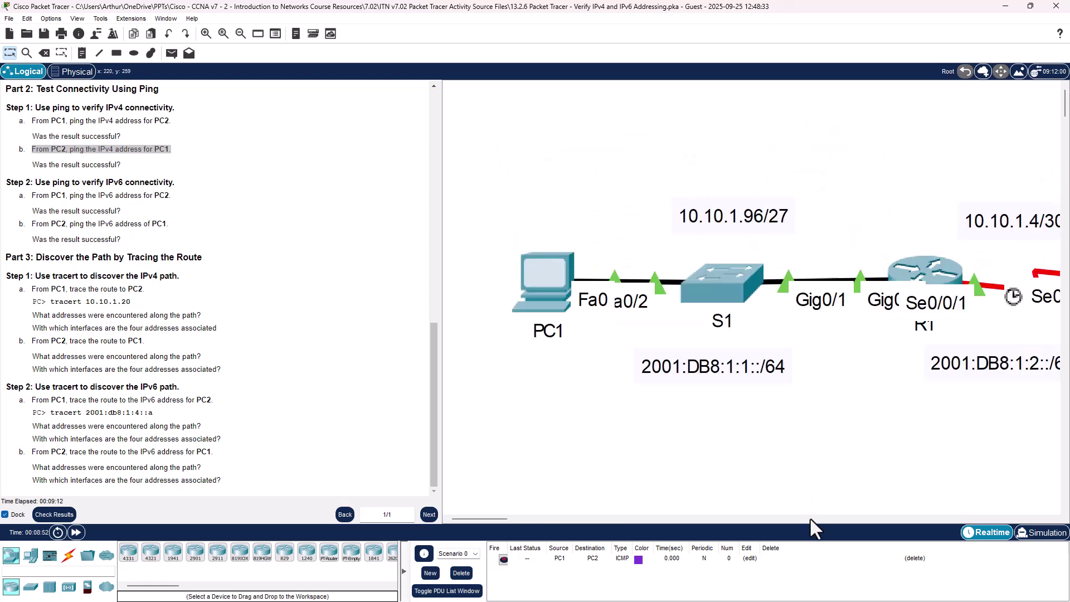
mouse_move(460, 517)
mouse_down()
mouse_move(505, 512)
mouse_move(455, 504)
mouse_up()
scroll(799, 297, down, 4)
scroll(783, 299, up, 1)
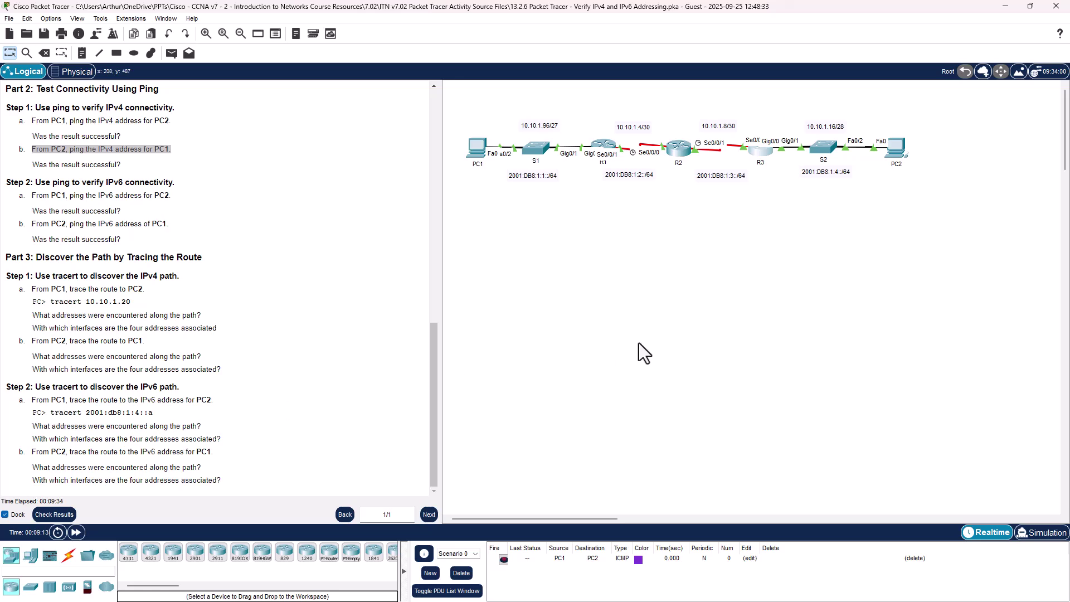
Step: Copy PC2's IPv6 address from the ipv6config output in its Command Prompt and close the PC2 window
click(896, 146)
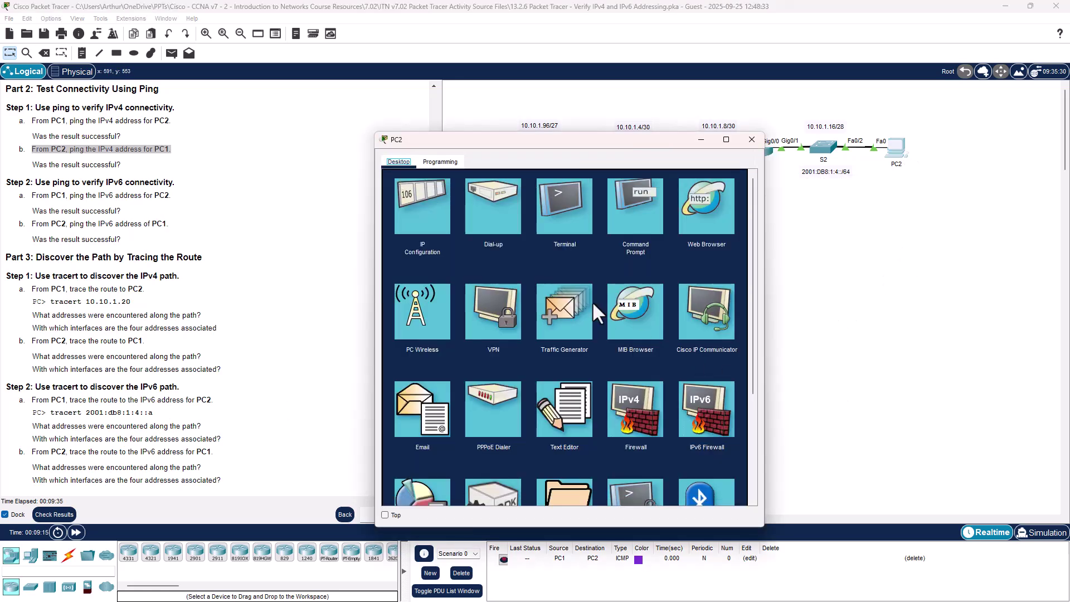
drag(544, 142, 553, 223)
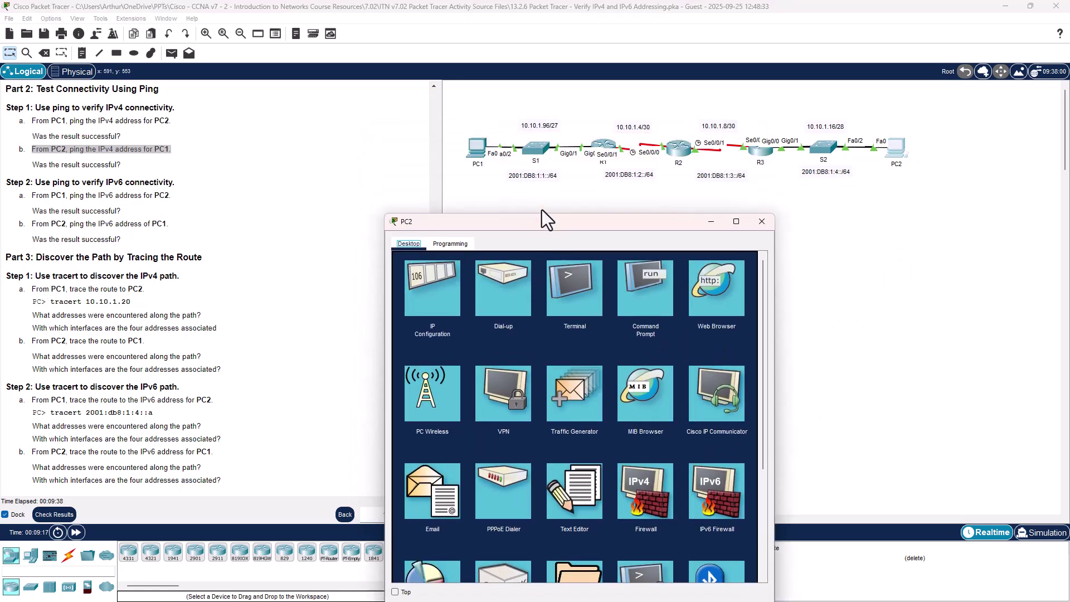
click(640, 284)
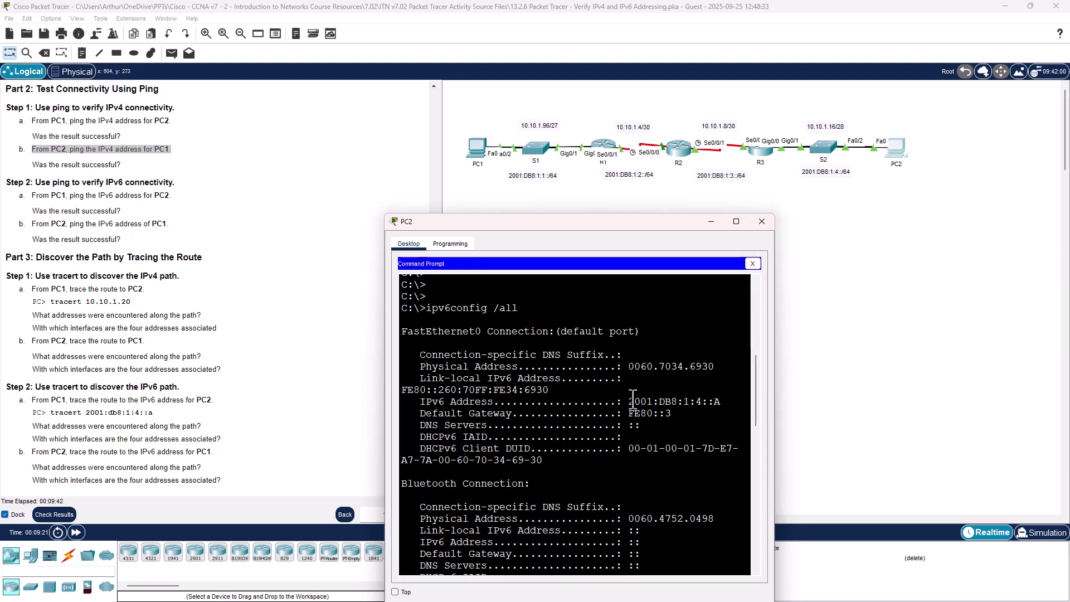
drag(629, 401, 721, 402)
right_click(720, 402)
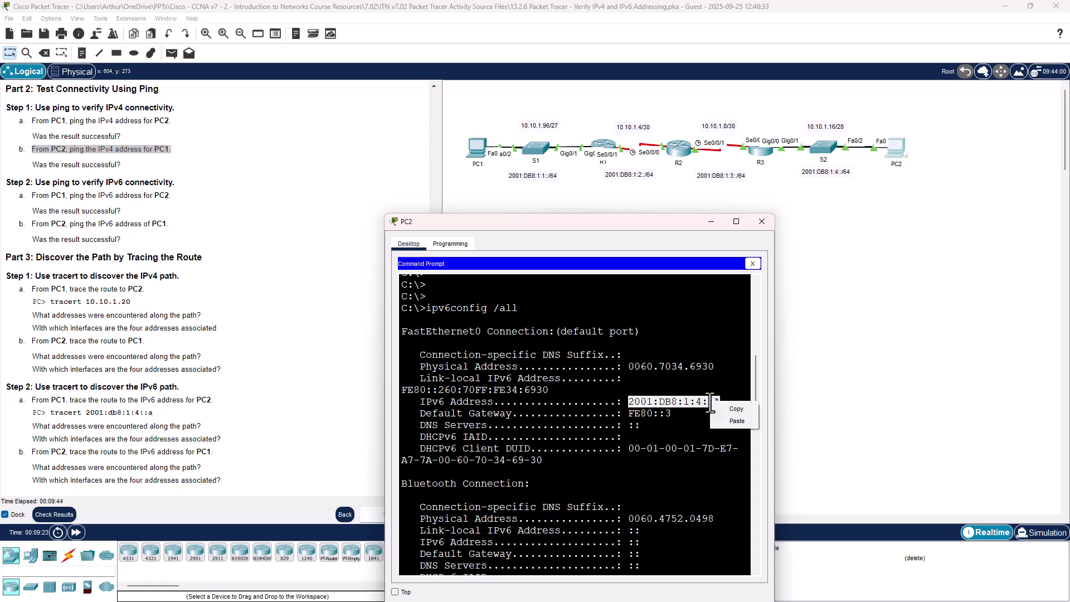
click(728, 411)
click(763, 222)
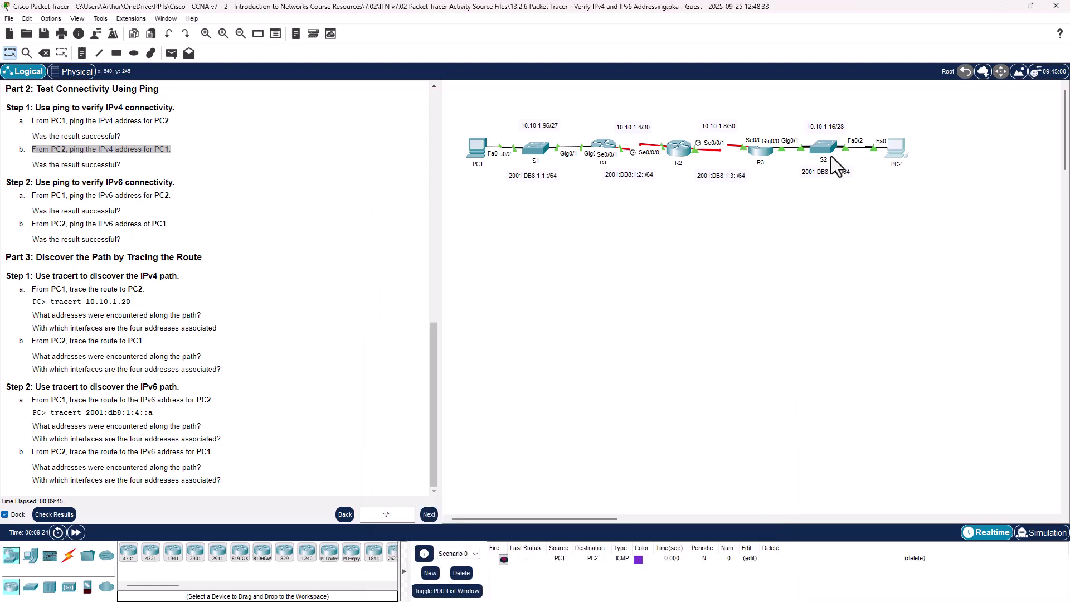
Step: Trace the IPv6 route to PC2 by running tracert 2001:DB8:1:4::A in PC1's Command Prompt, and close the window after comparing the hops with the topology
click(485, 150)
click(636, 212)
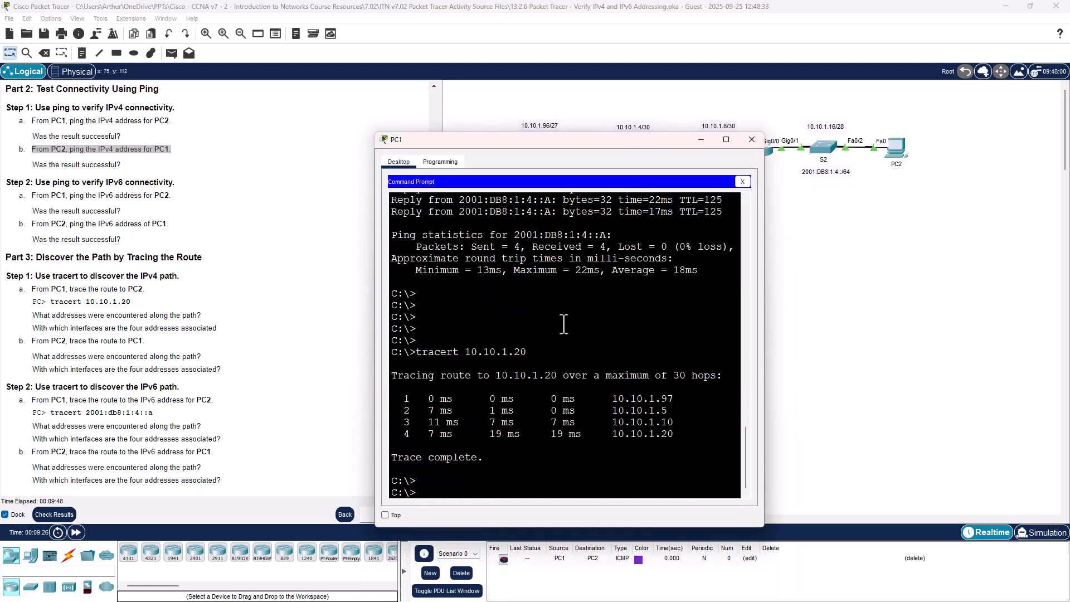
key(Return)
key(Return)
key(Return)
key(Return)
text(tracert)
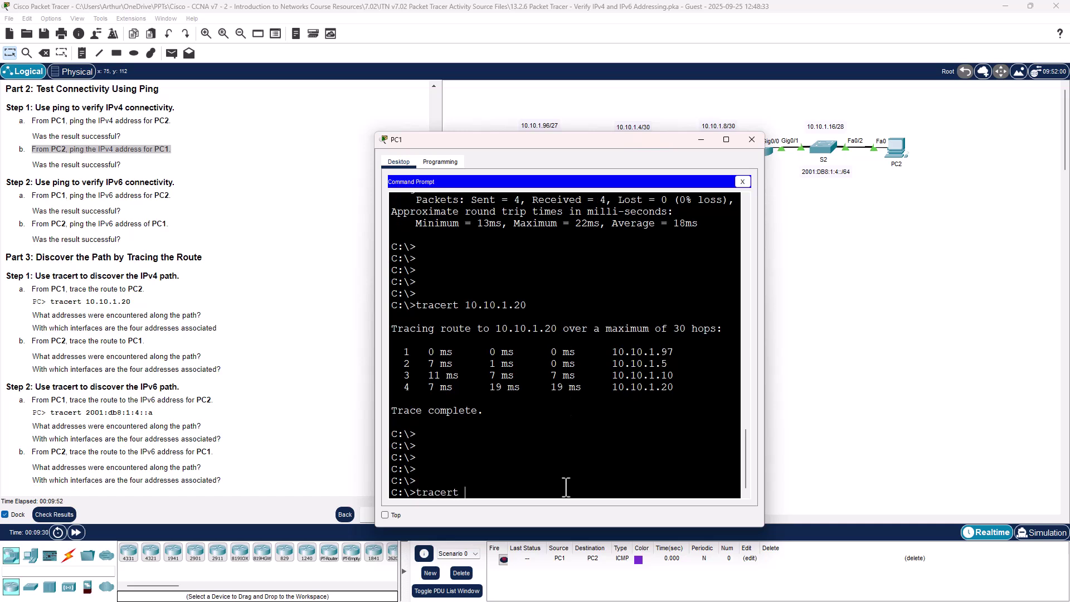
key(ctrl+v)
key(Return)
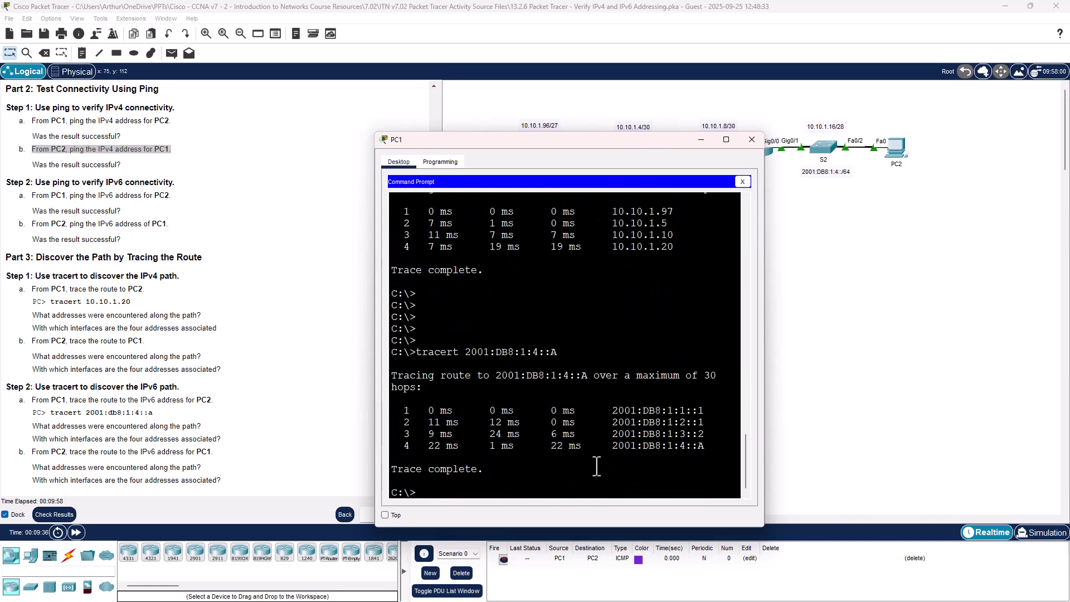
drag(564, 140, 240, 91)
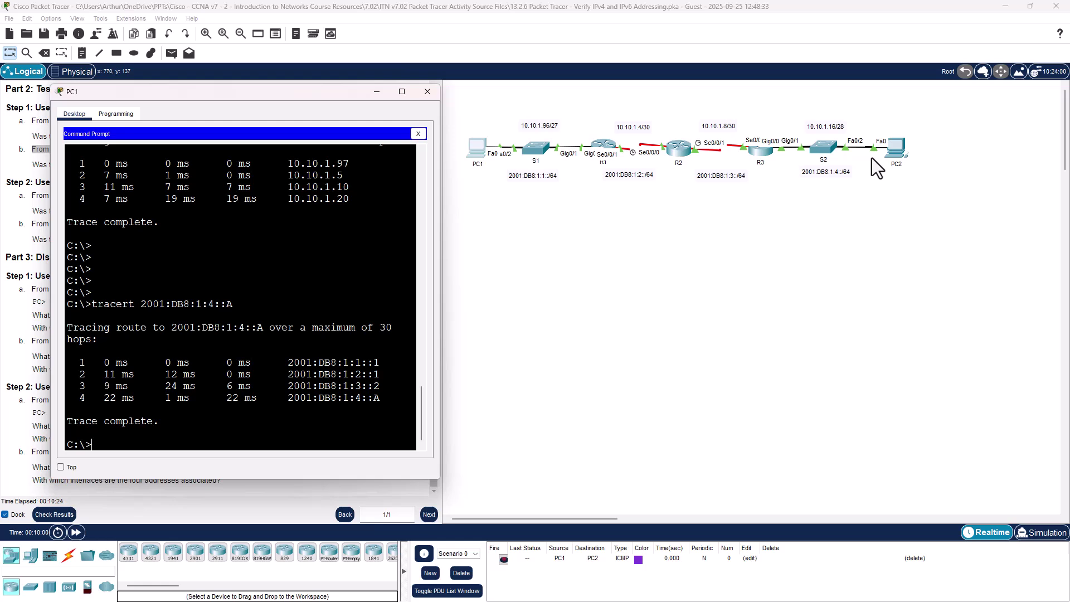
click(425, 91)
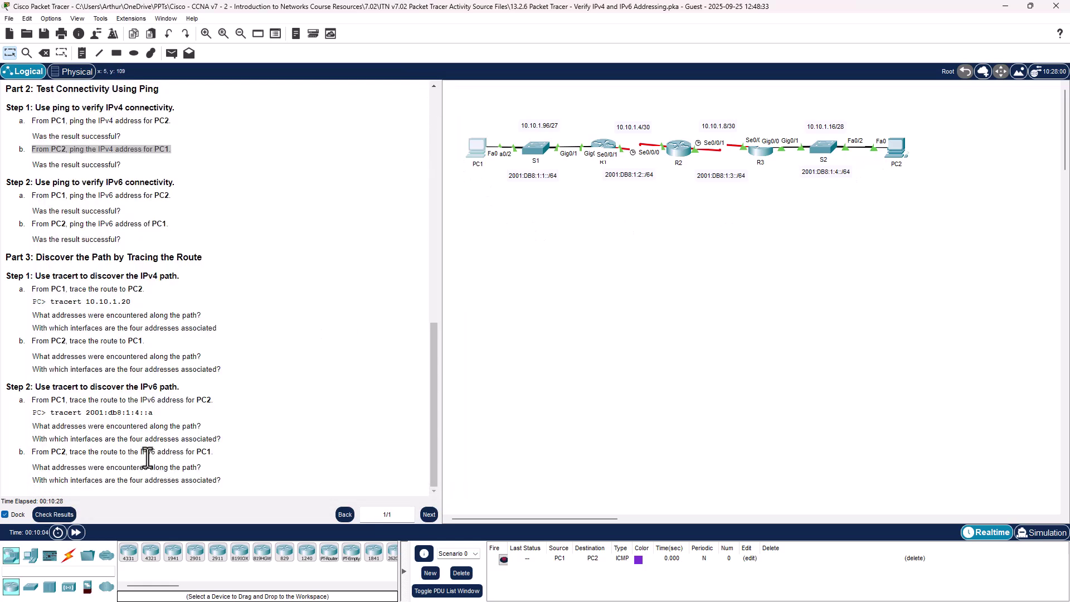
Step: Copy PC1's IPv6 address from the ipv6config output in its Command Prompt and close the PC1 window
click(478, 144)
click(634, 198)
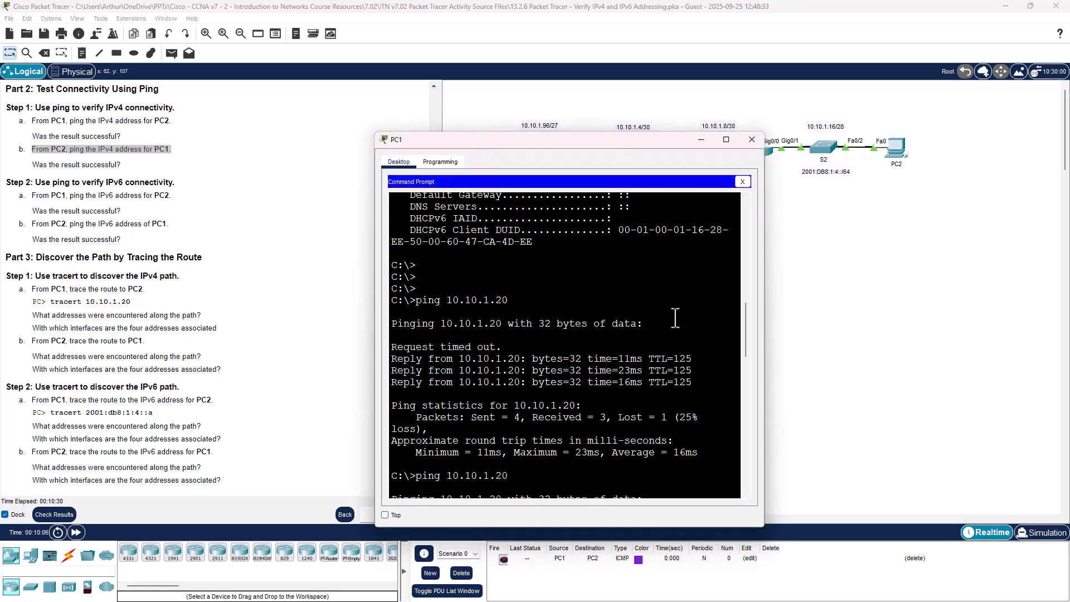
scroll(666, 295, up, 3)
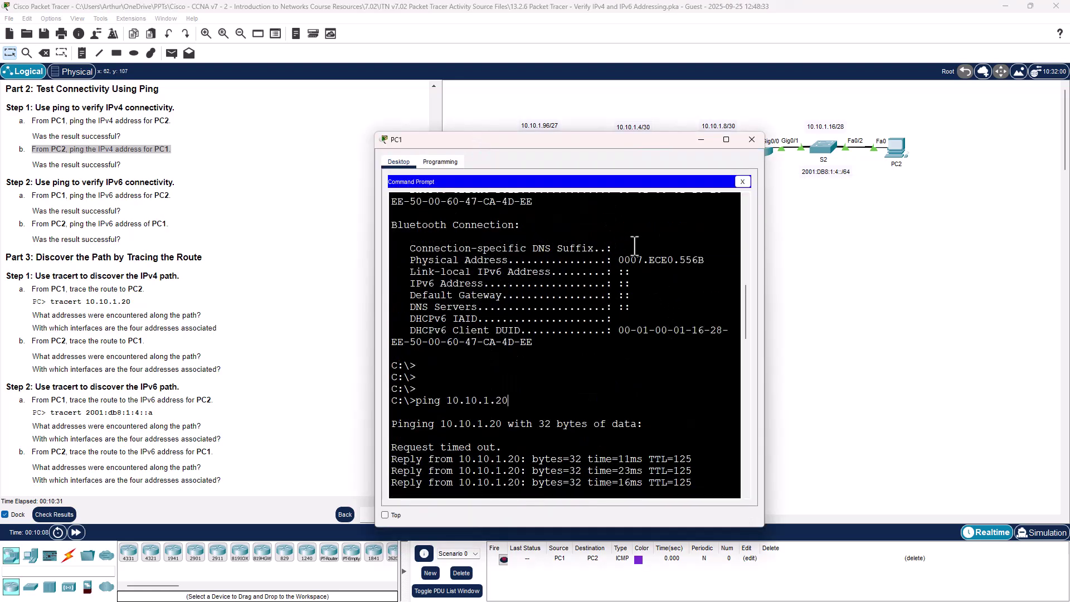
scroll(619, 256, up, 5)
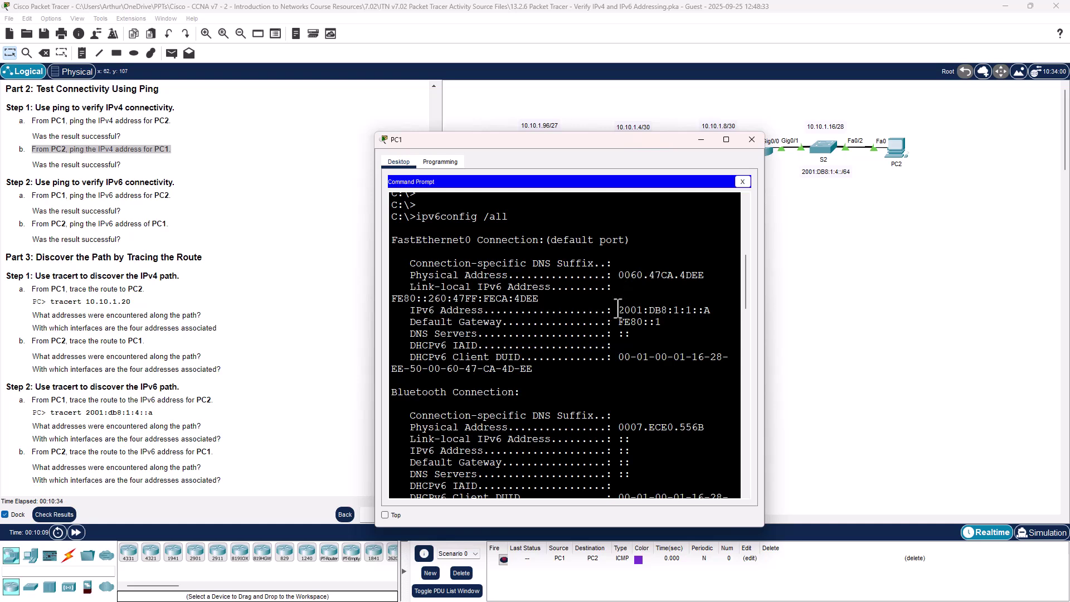
drag(618, 310, 711, 311)
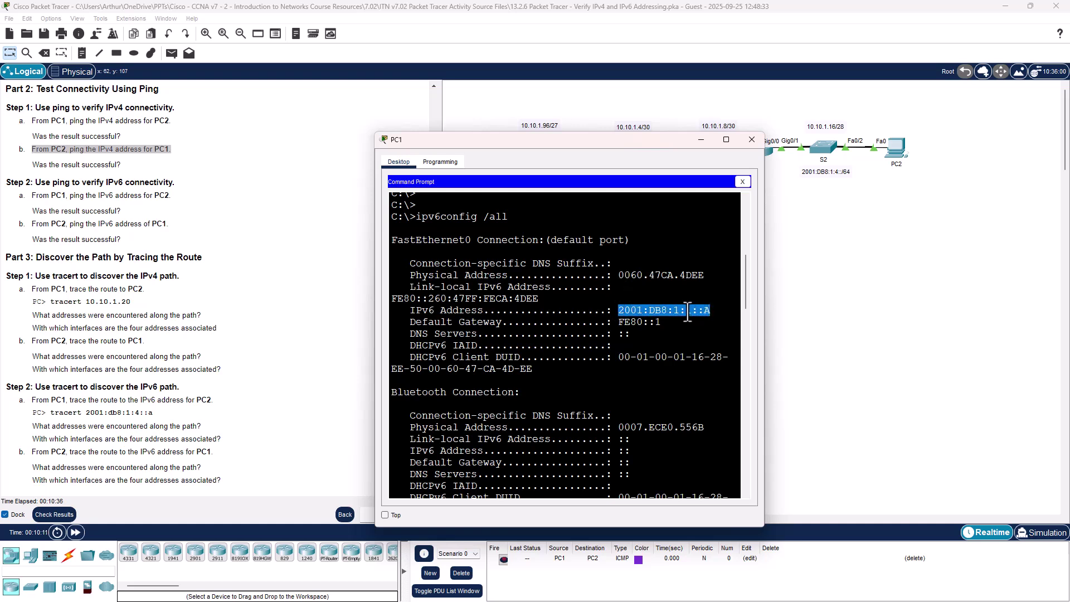
right_click(691, 315)
click(693, 319)
click(752, 140)
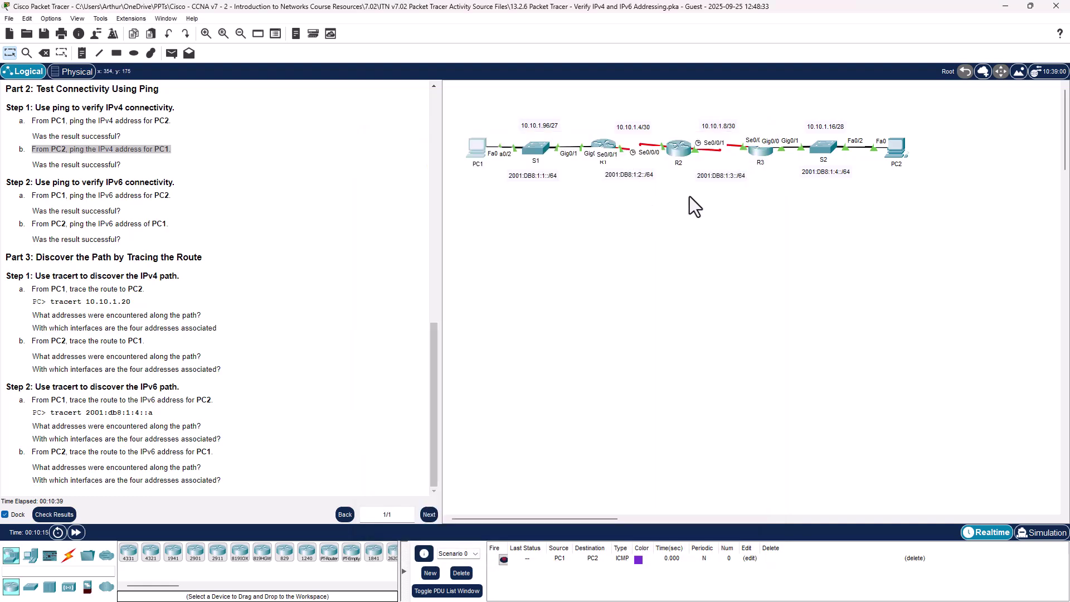
Step: Trace the IPv6 route to PC1 by running tracert 2001:DB8:1:1::A in PC2's Command Prompt and close the PC2 window
click(907, 150)
click(657, 268)
scroll(549, 247, down, 15)
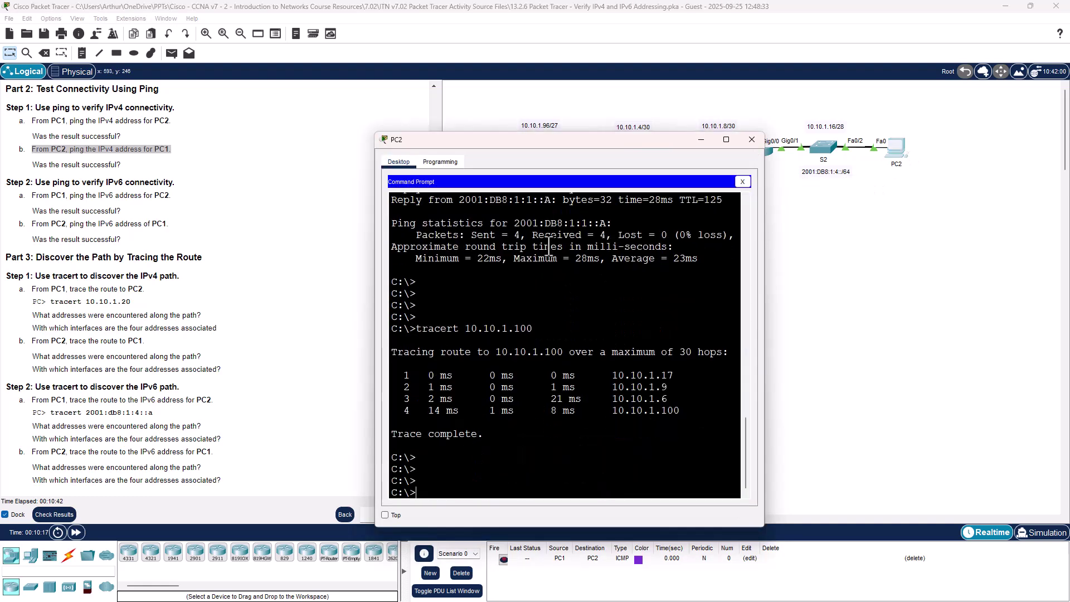
text(tracert)
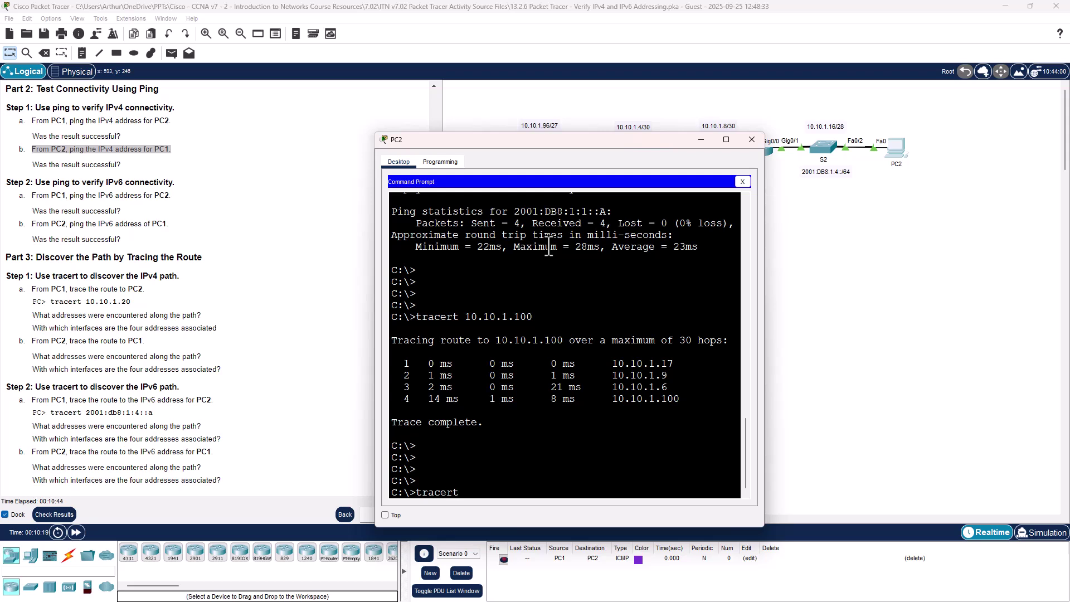
right_click(522, 485)
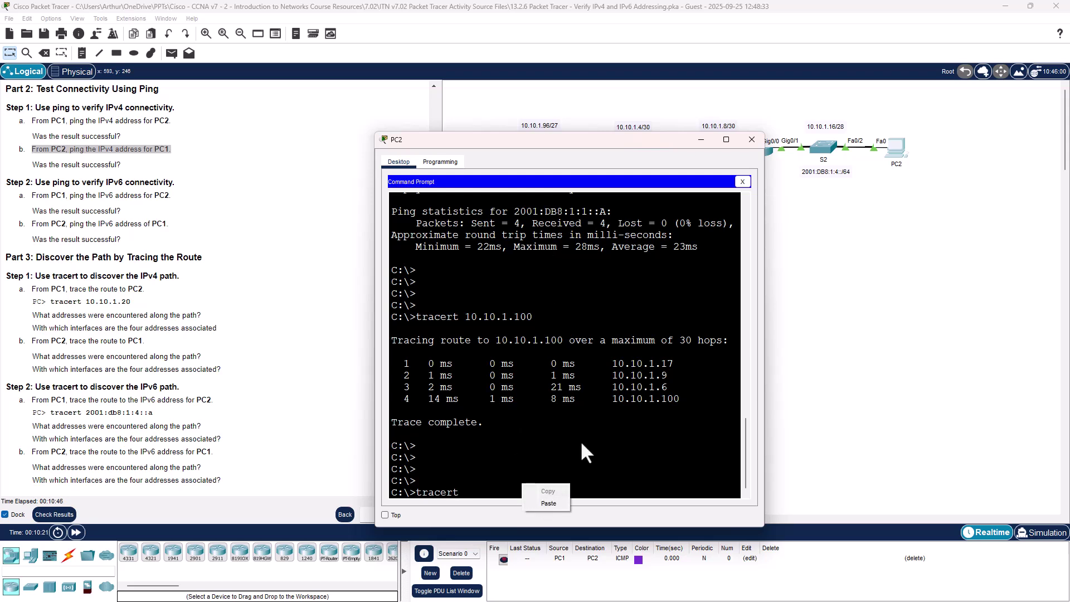
click(557, 502)
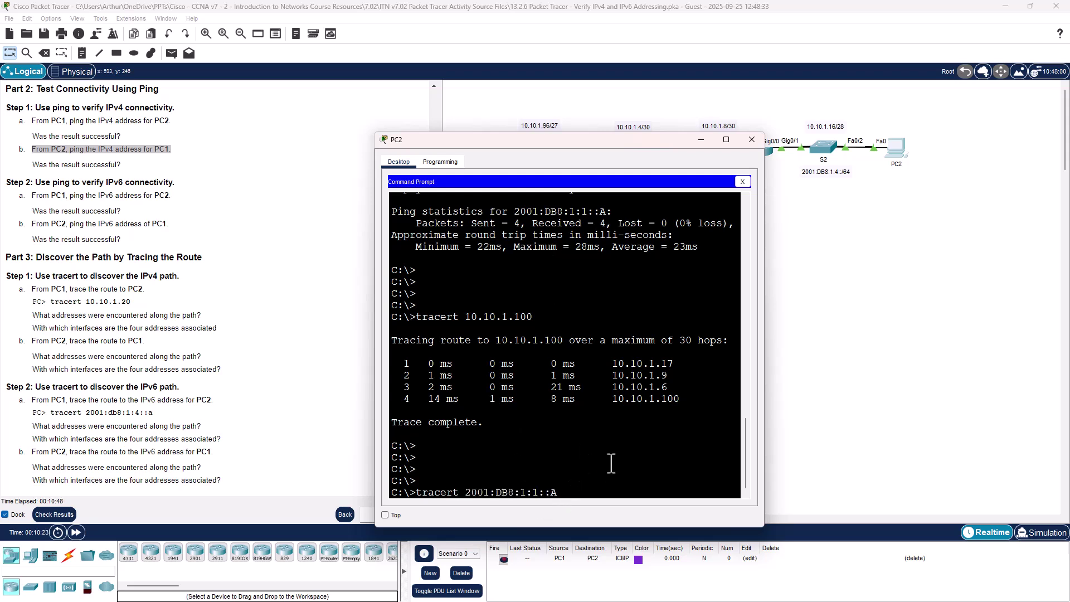
key(Return)
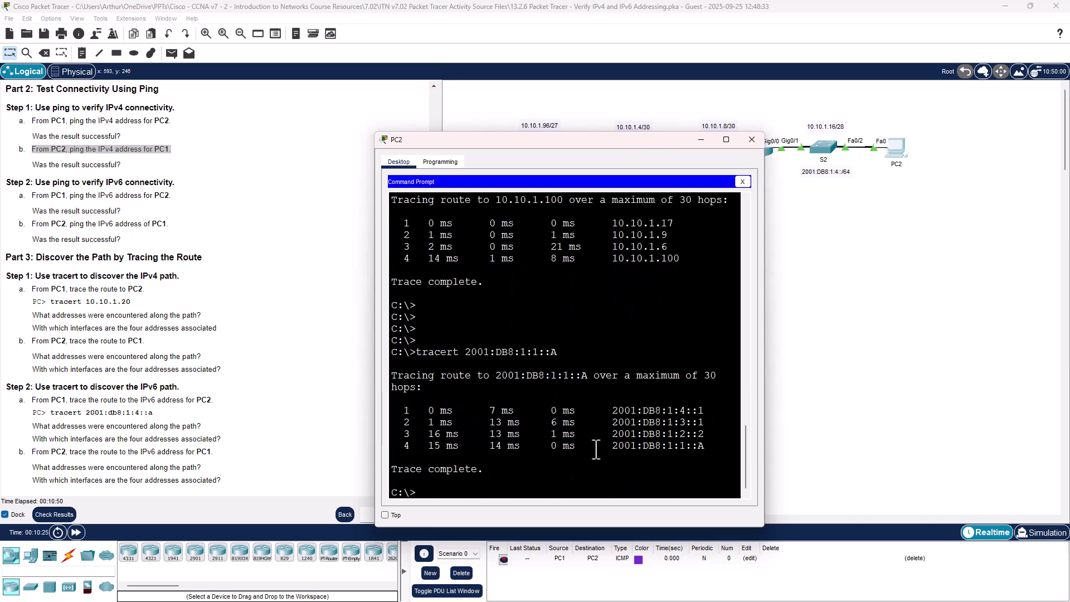
click(752, 139)
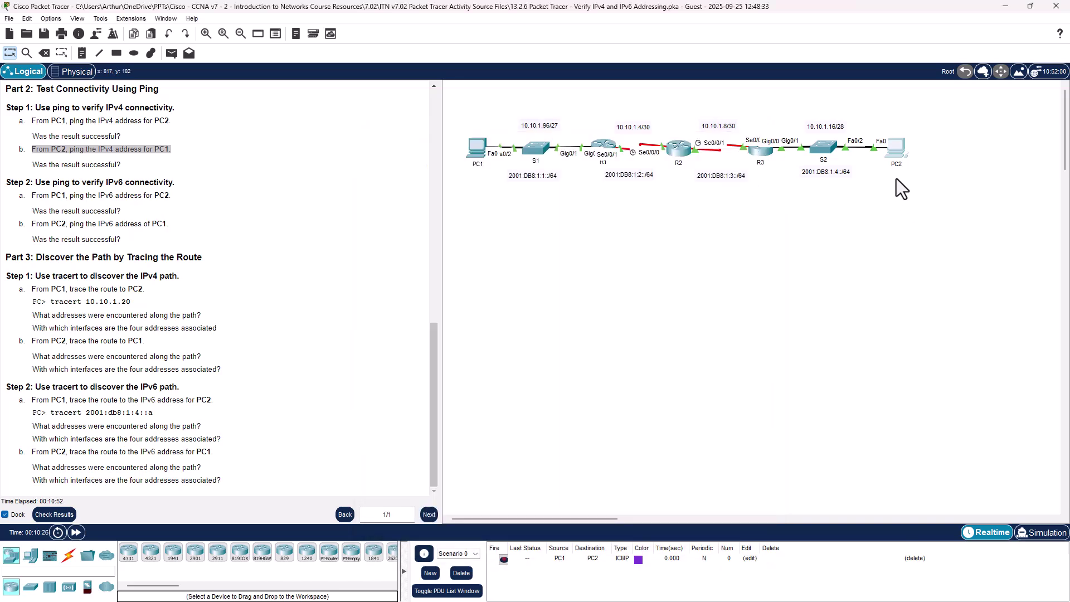